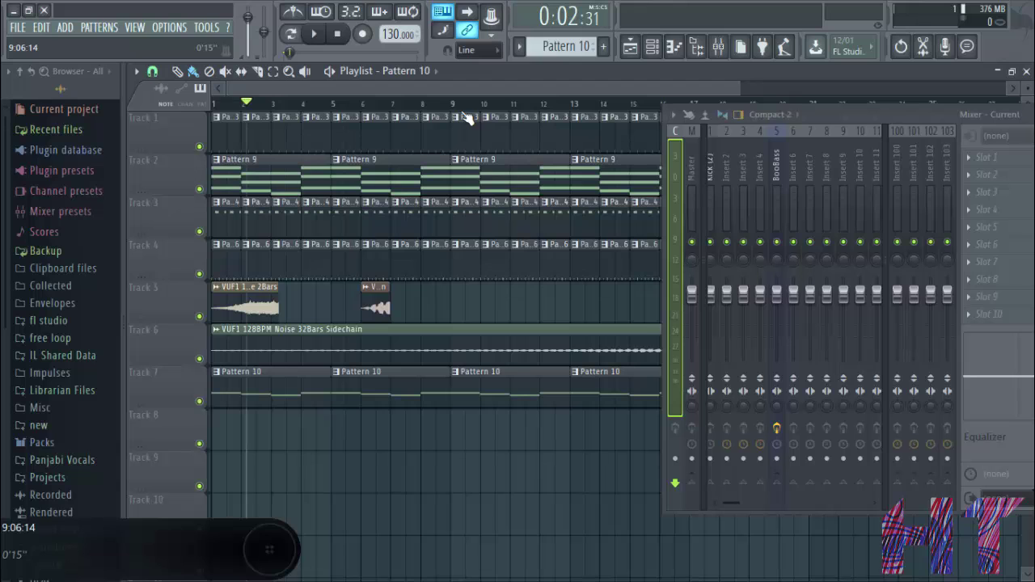
- Close the CB_Clap piano roll and play Pattern 6 from the channel rack to hear its percussion
left_click_drag(502, 89, 481, 85)
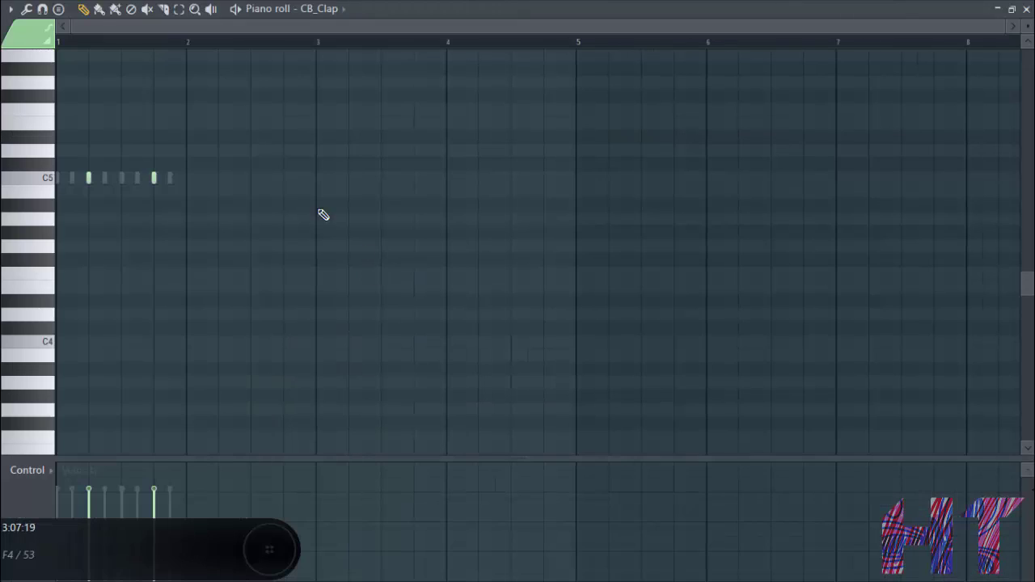
key("Escape")
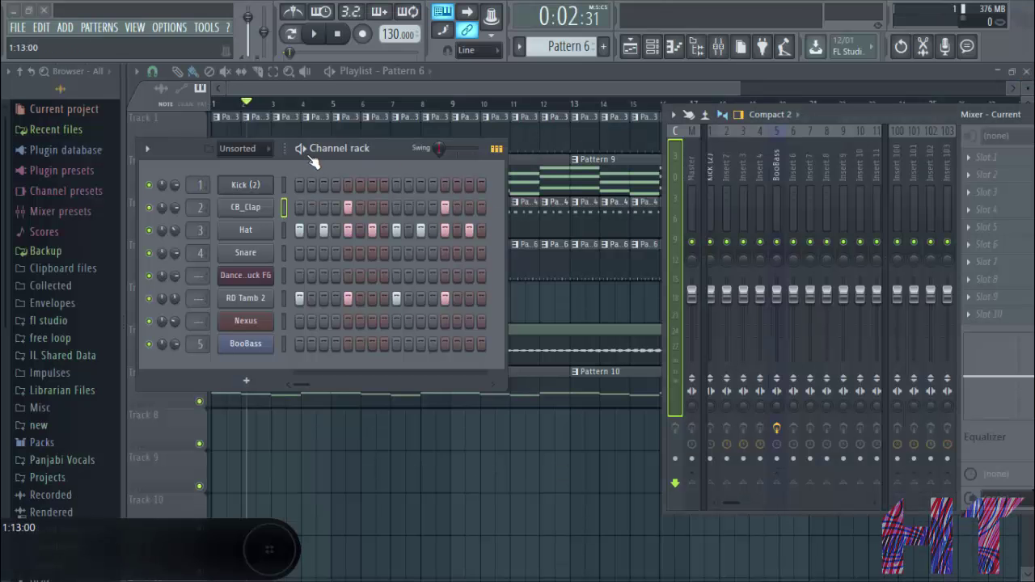
key("space")
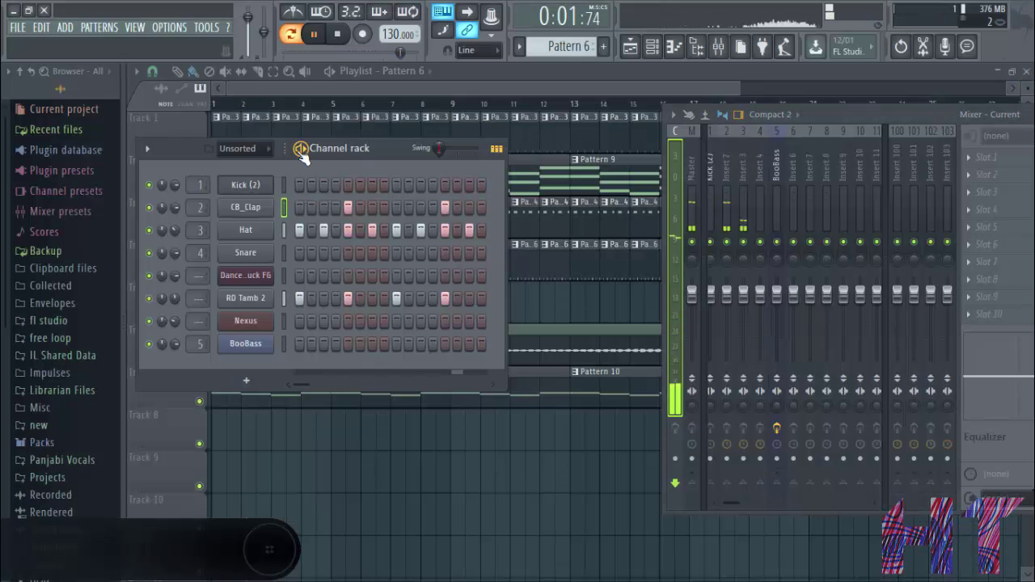
key("space")
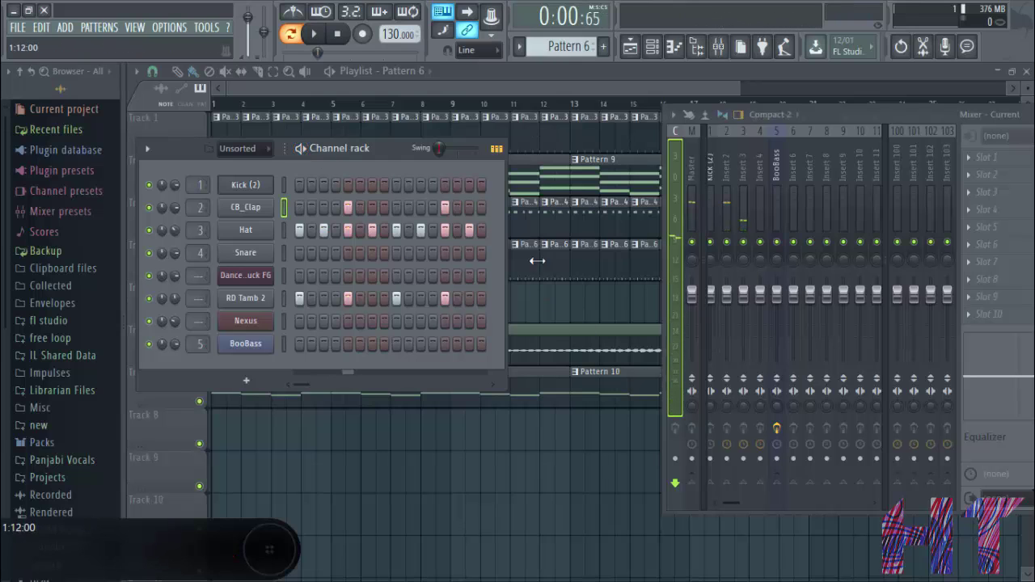
- Inspect the sampler settings of the Hat and RD Tamb 2 channels
left_click(261, 235)
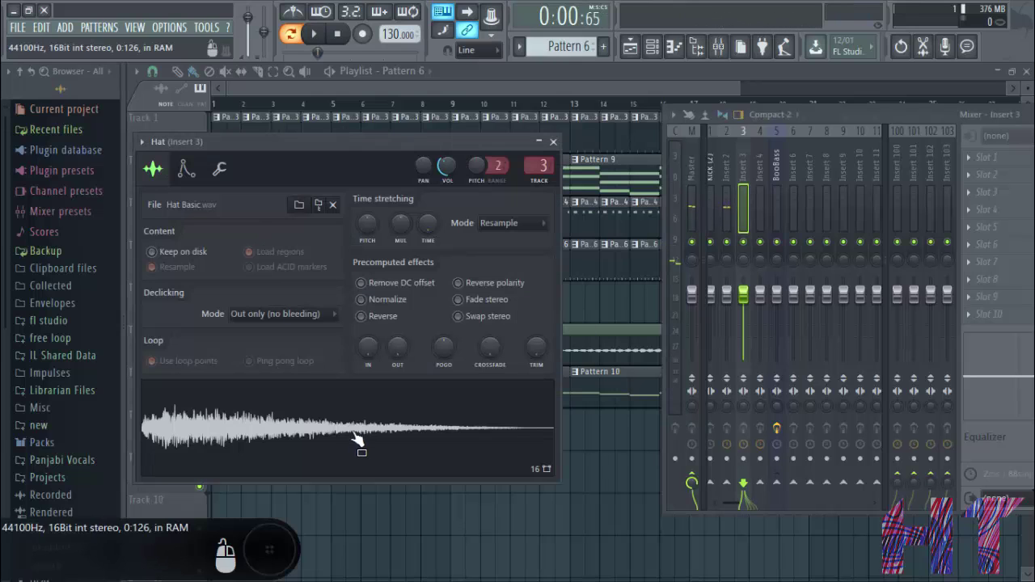
left_click(558, 142)
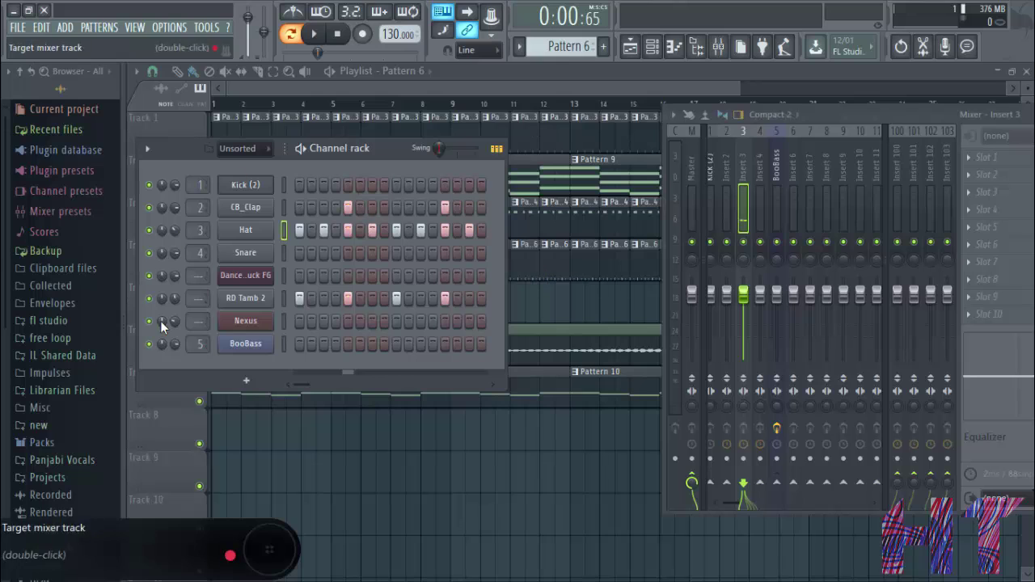
left_click(246, 297)
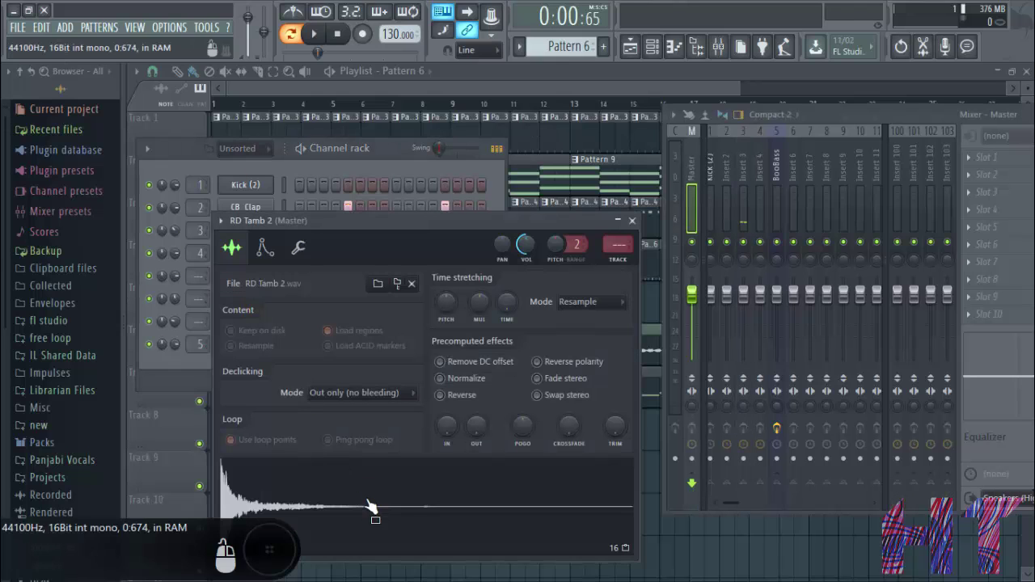
left_click(632, 220)
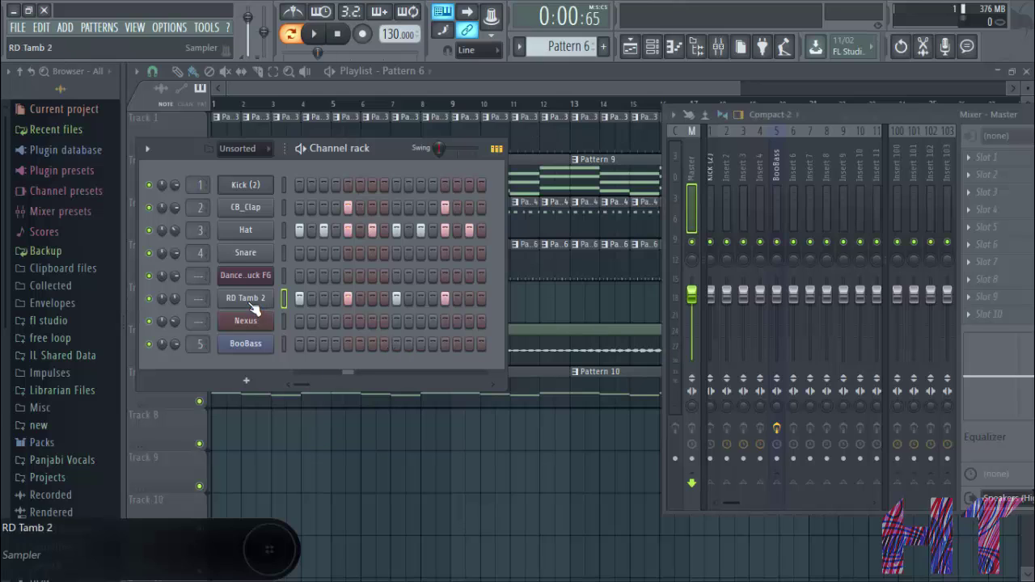
- Select only the Hat channel and audition Pattern 6 with all its channels active
left_click_drag(284, 225, 285, 277)
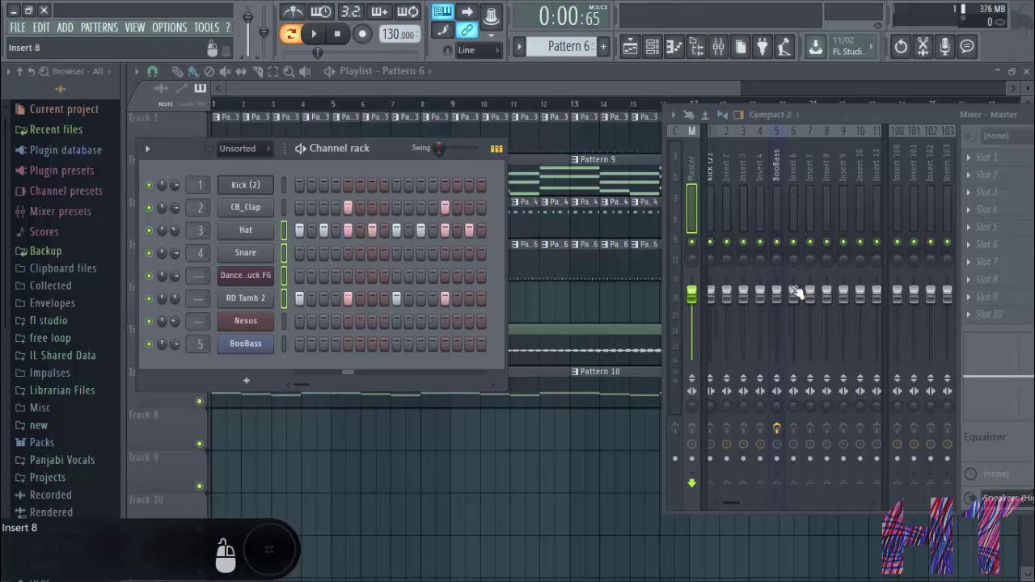
left_click(285, 230)
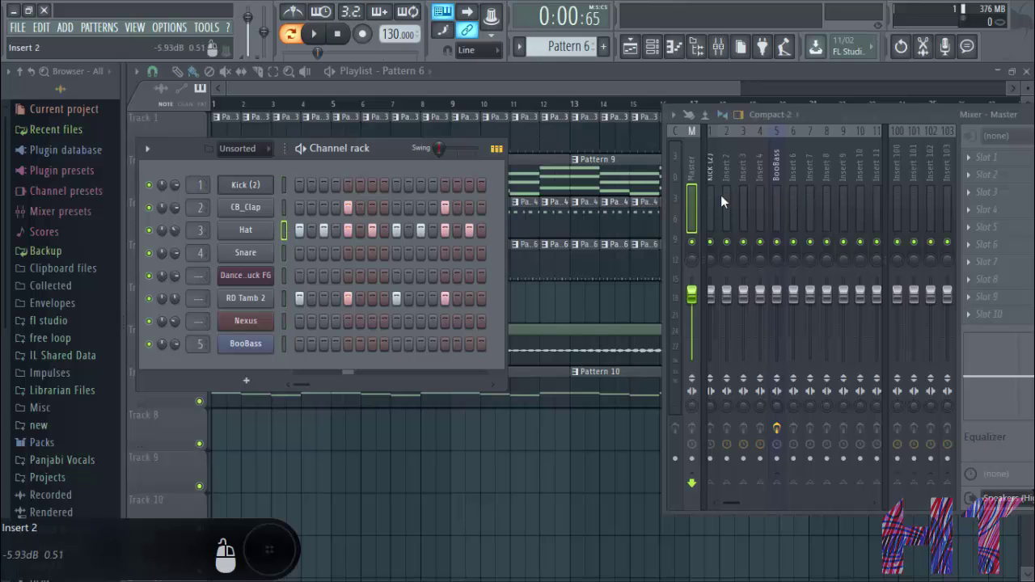
left_click(300, 149)
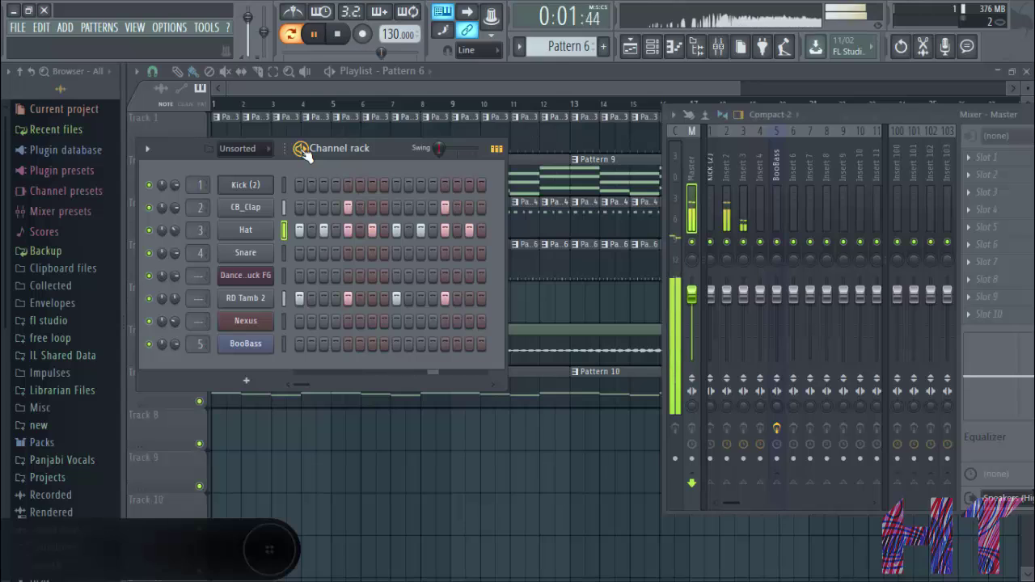
left_click(301, 148)
- Select mixer track Insert 3, solo the Hat channel and play the pattern
left_click(742, 215)
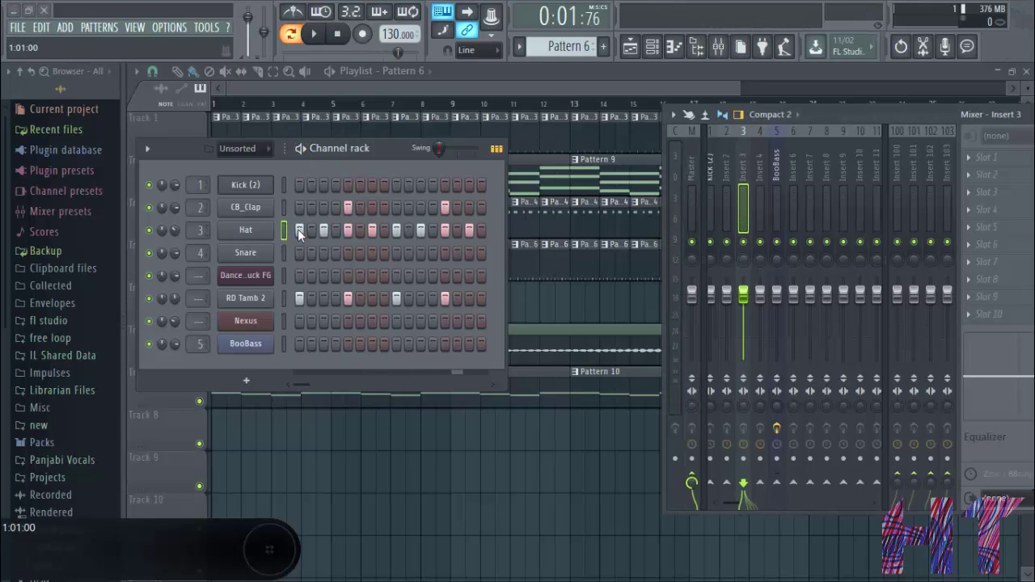
right_click(149, 230)
left_click(199, 234)
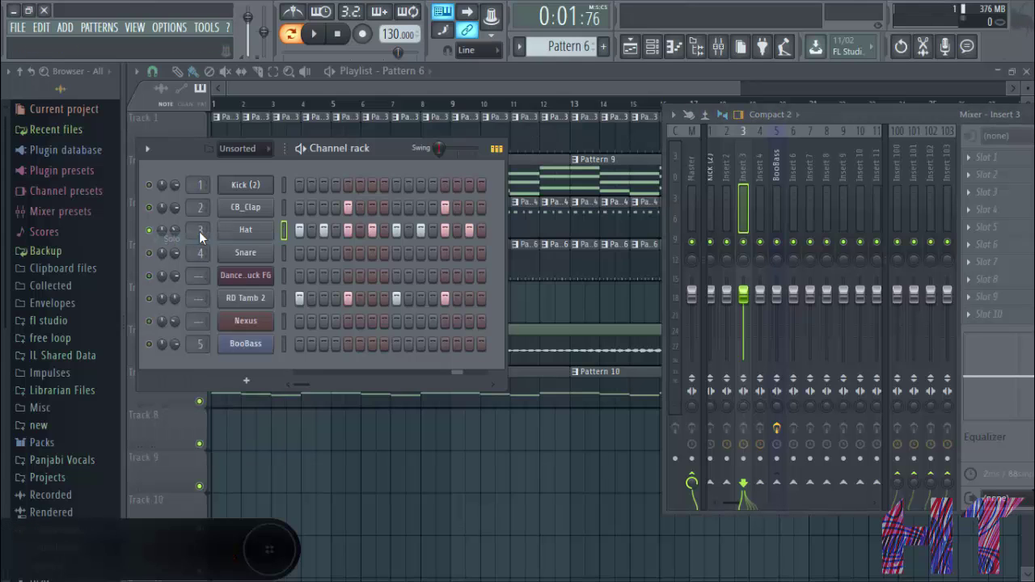
left_click(302, 149)
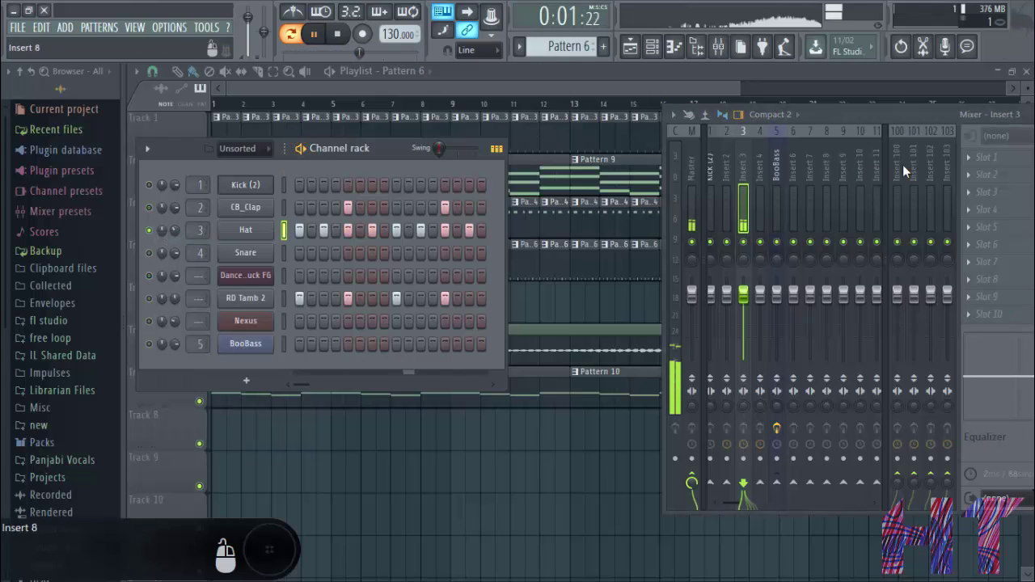
- Load Fruity Parametric EQ 2 into the first effect slot of Insert 3 and stop playback
left_click(999, 178)
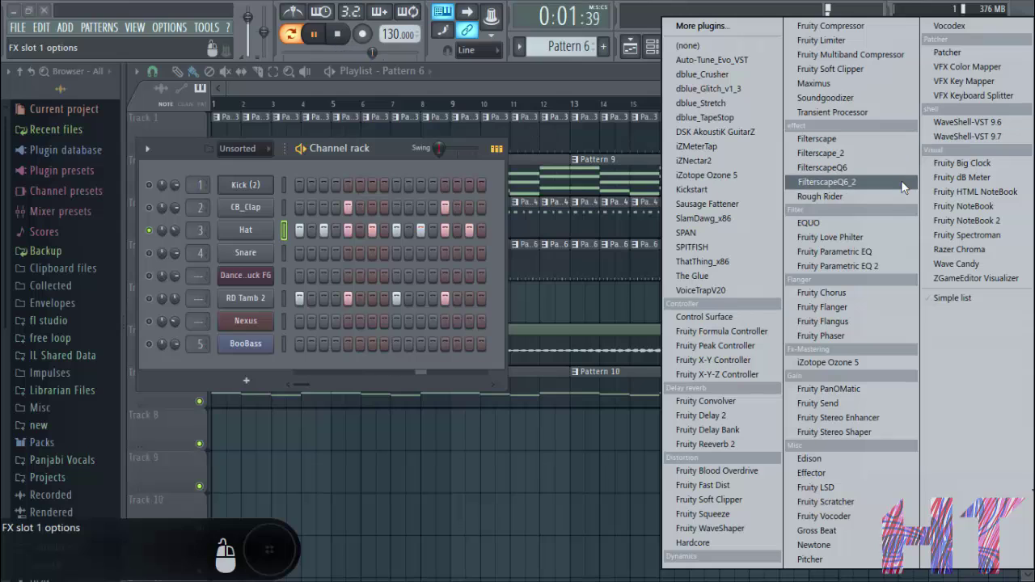
left_click(877, 265)
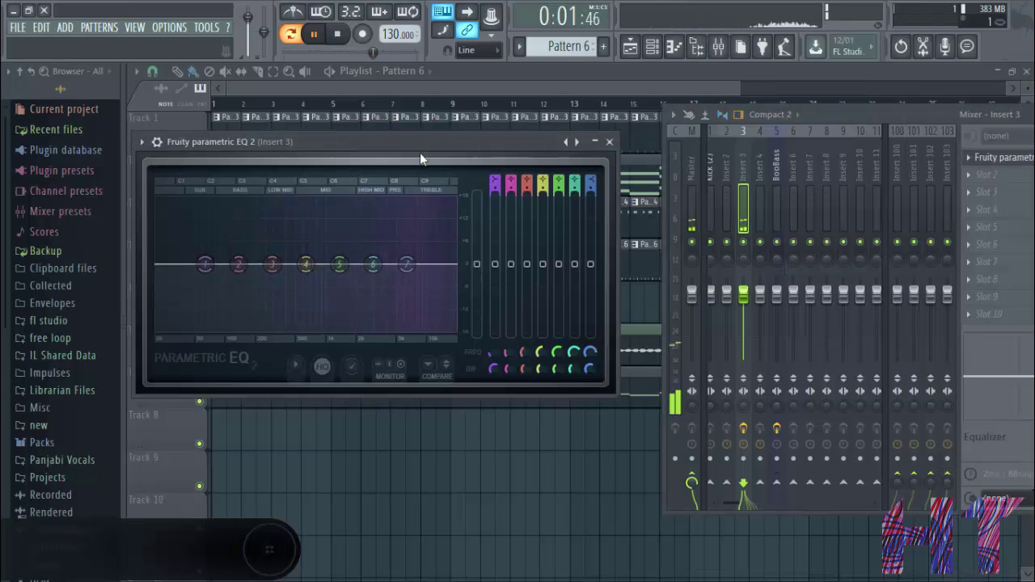
left_click(314, 34)
key("F6")
left_click_drag(422, 148, 670, 180)
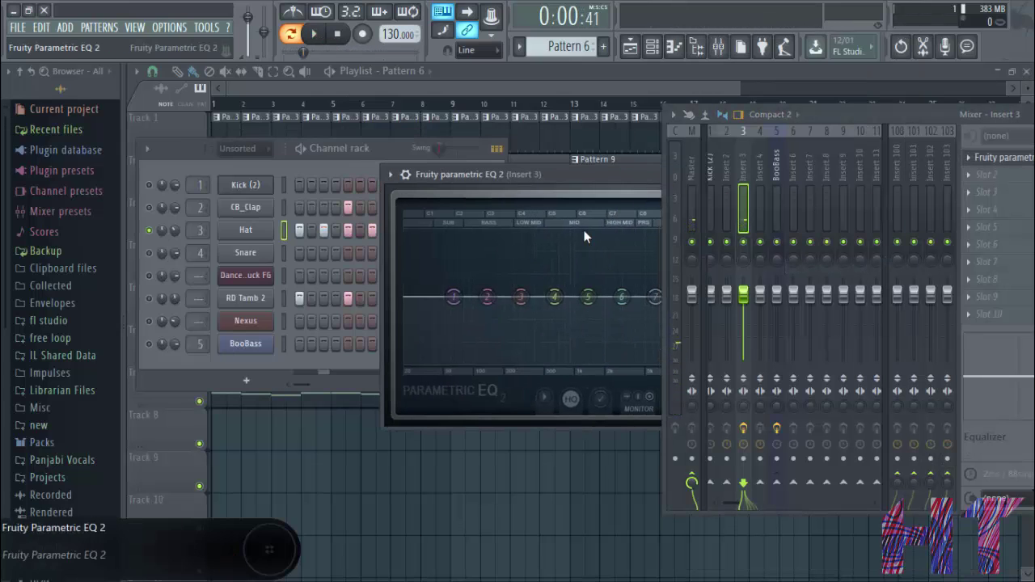
left_click_drag(536, 175, 394, 176)
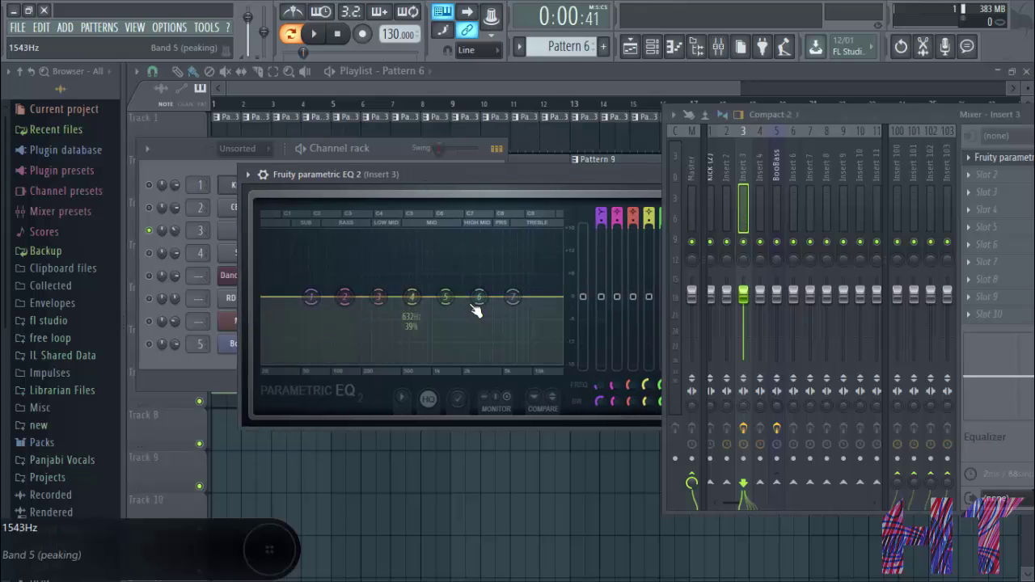
- Try the 20Hz + 18kHz cut preset on the Insert 3 equalizer and restore the Default preset
left_click_drag(587, 172, 465, 182)
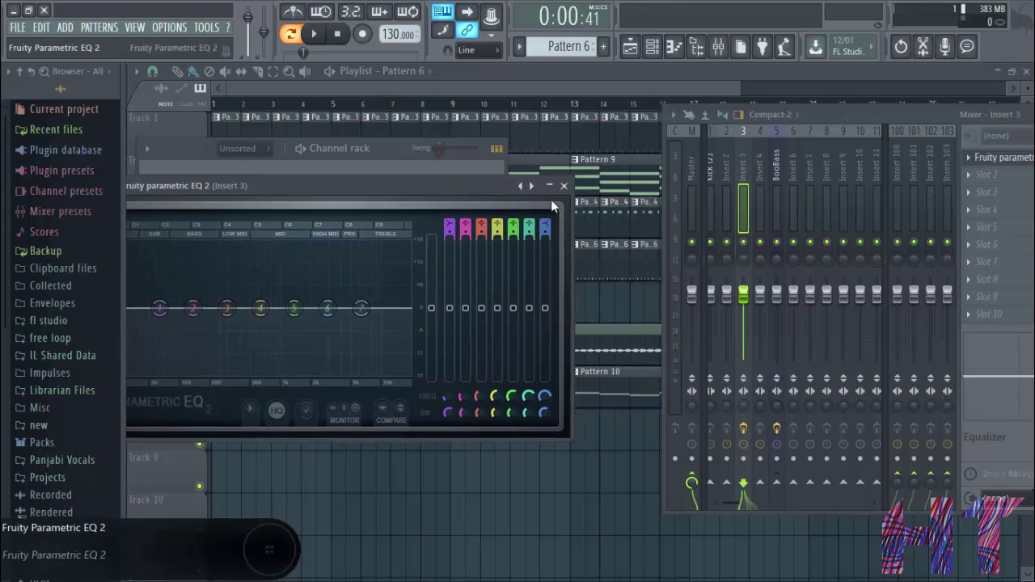
right_click(533, 189)
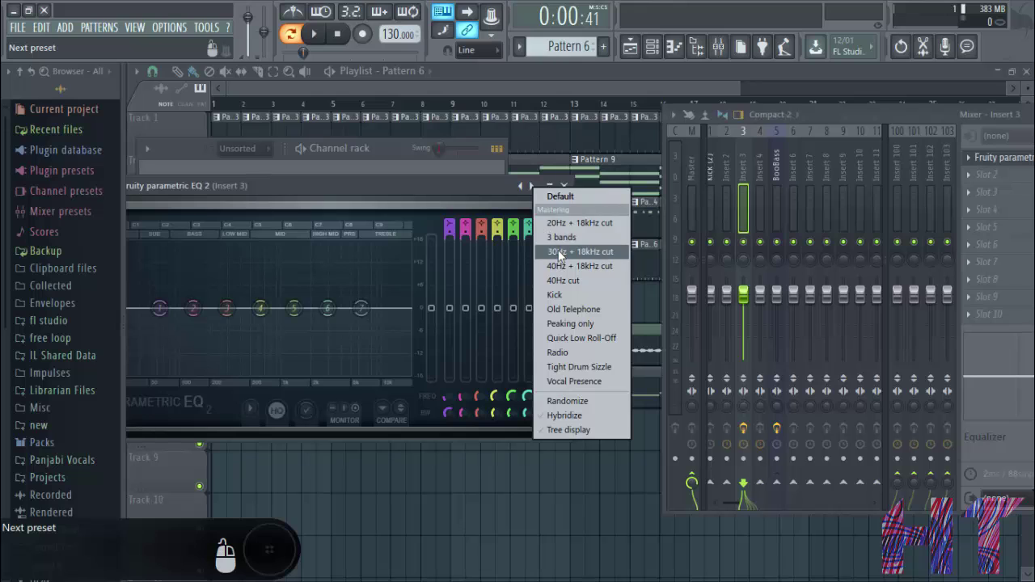
left_click(566, 223)
left_click_drag(421, 184, 491, 173)
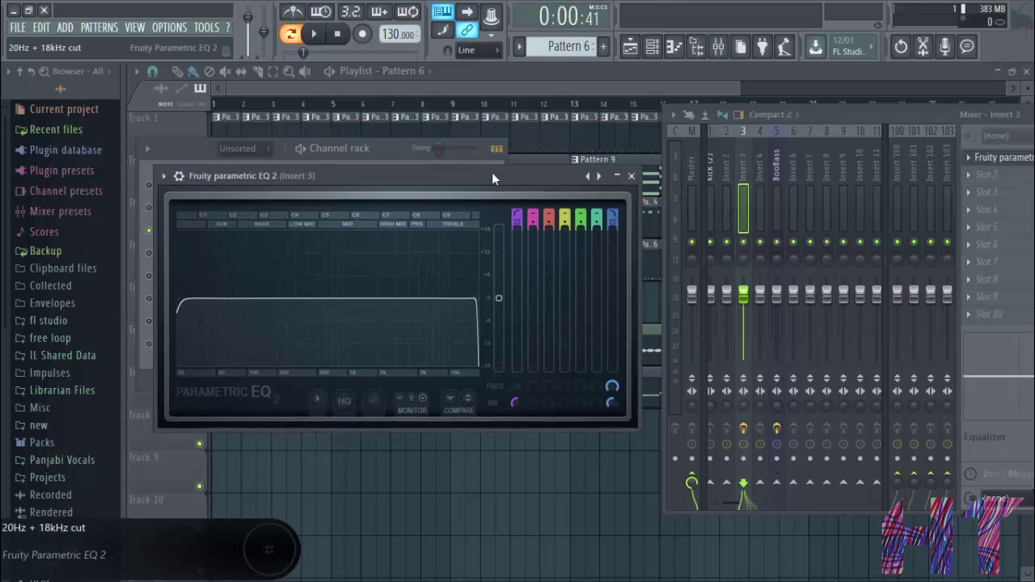
right_click(598, 177)
left_click(634, 185)
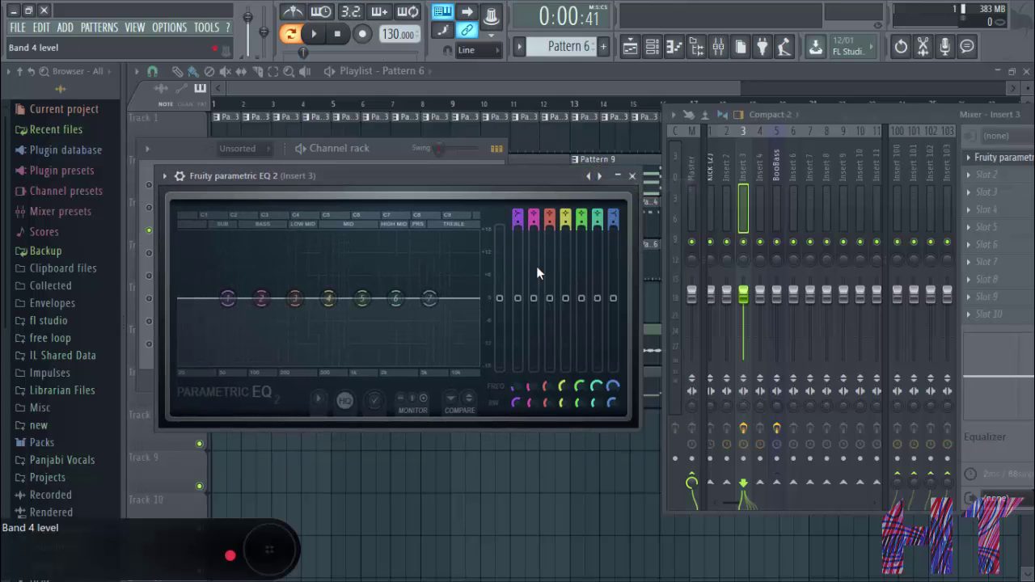
- Set band 1 of the Insert 3 equalizer to a high pass filter with the Steep 8 order
right_click(228, 299)
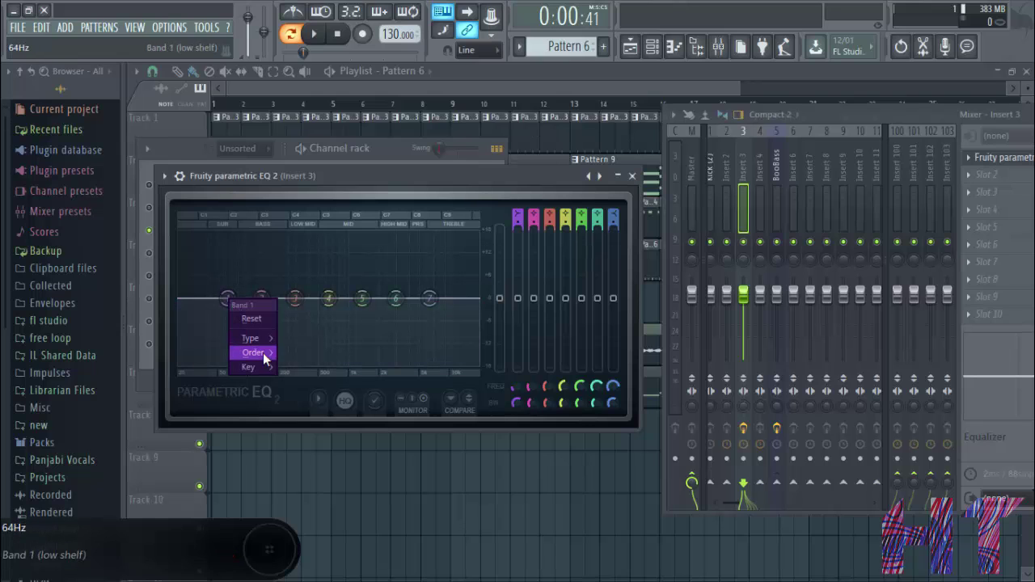
mouse_move(257, 338)
left_click(313, 381)
right_click(229, 298)
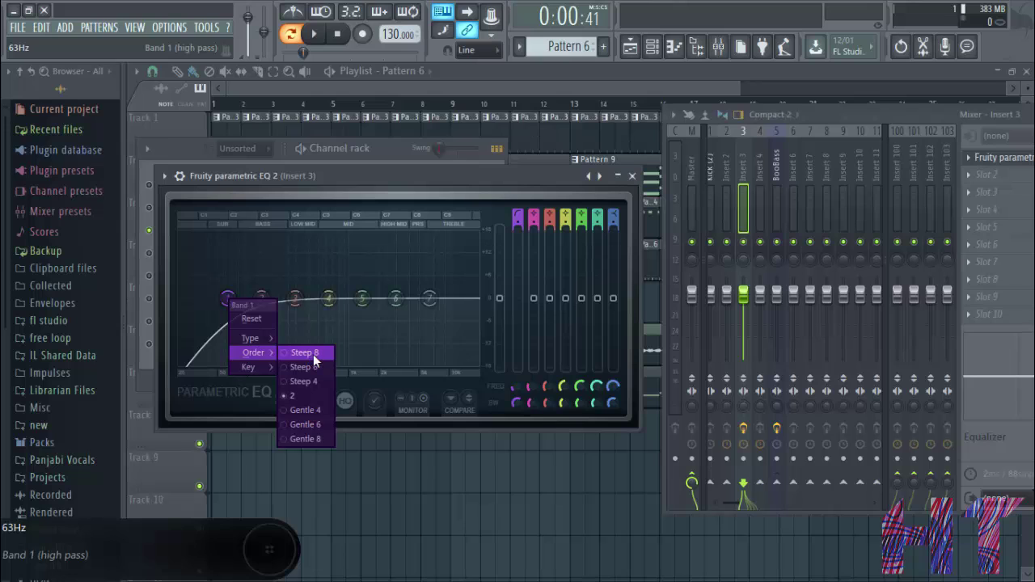
left_click(313, 354)
- While playing the hat, set the band 1 cutoff to about 788 Hz and raise band 7 about 3.1 dB at 7287 Hz
left_click_drag(230, 299, 343, 298)
left_click(313, 33)
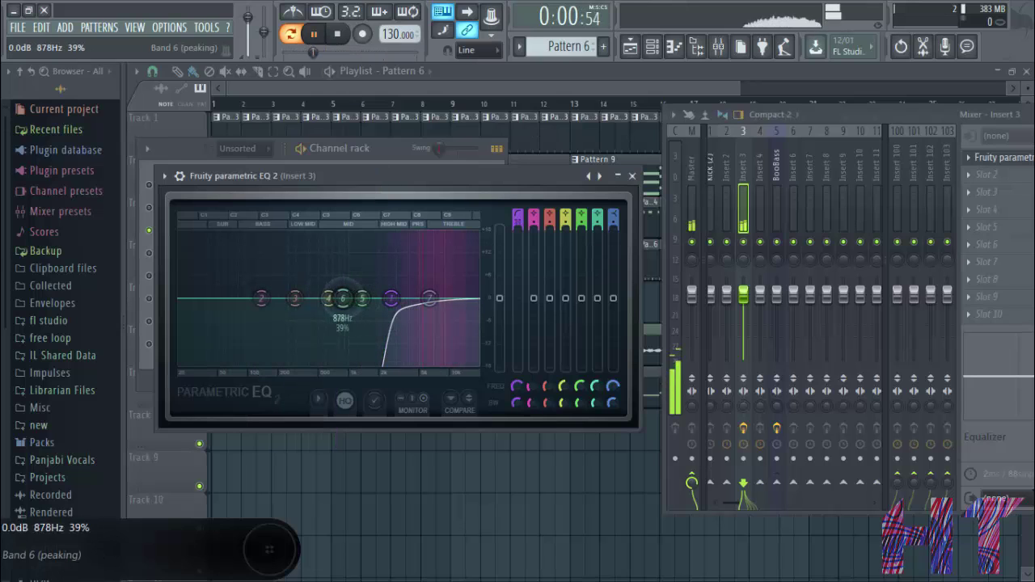
left_click_drag(429, 301, 335, 298)
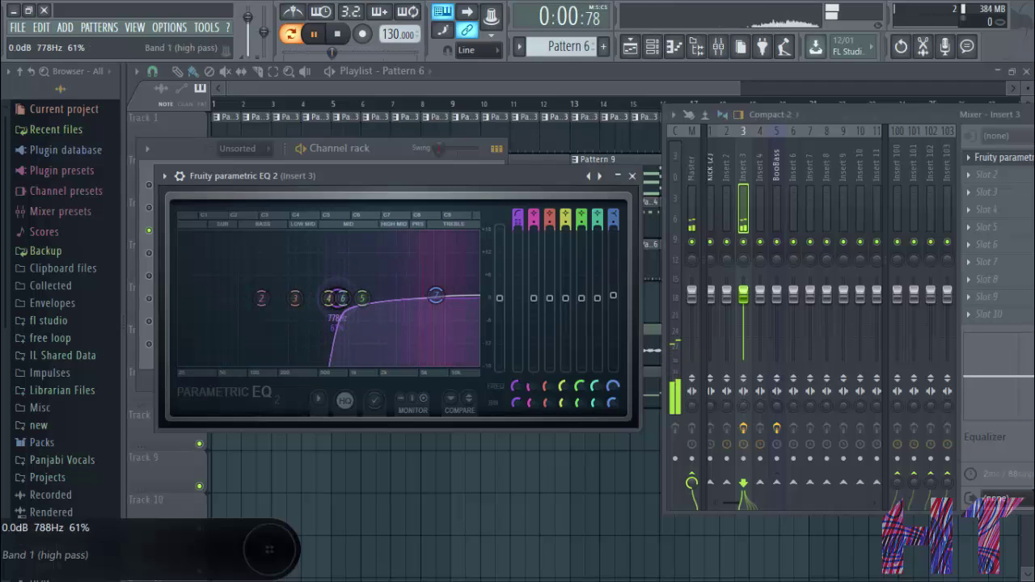
left_click_drag(436, 295, 435, 284)
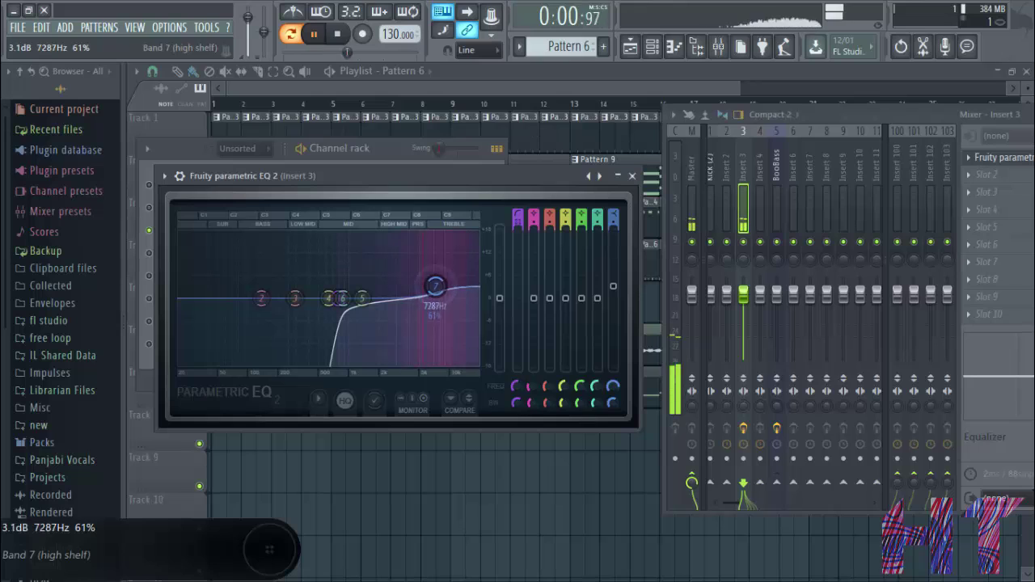
left_click(317, 36)
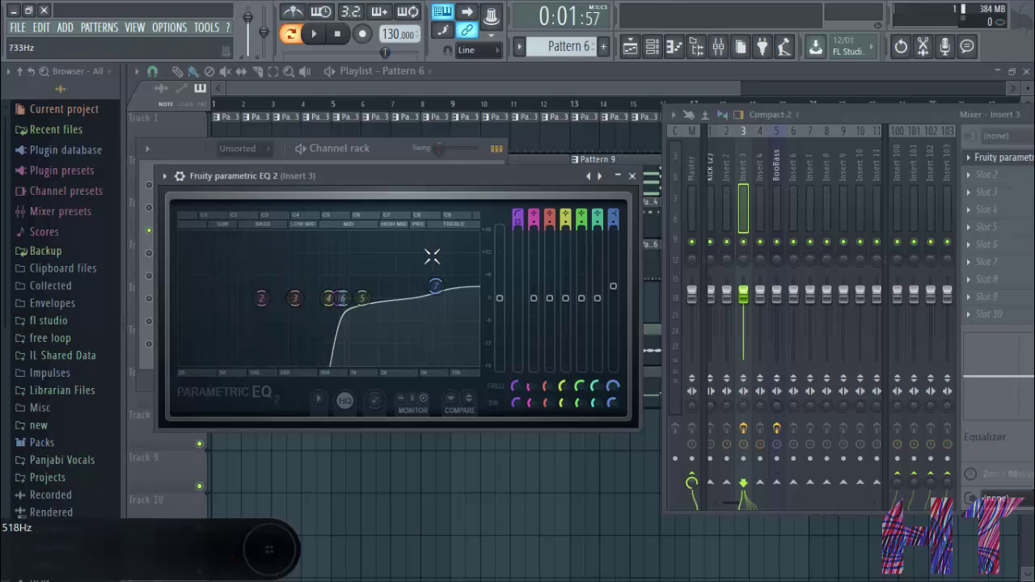
left_click(633, 177)
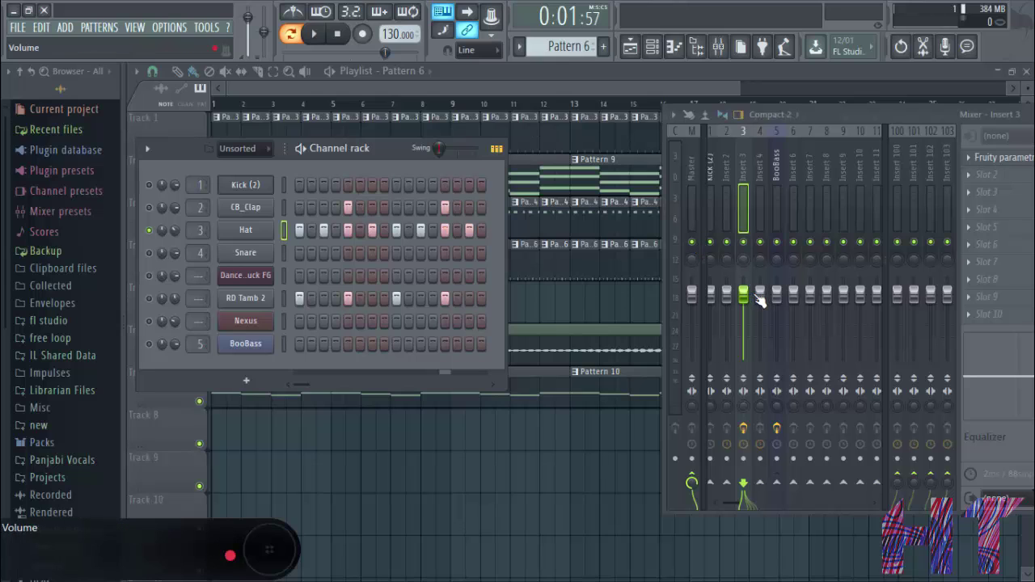
- Examine the sample settings and mixer routing of the RD Tamb 2 channel
left_click(258, 298)
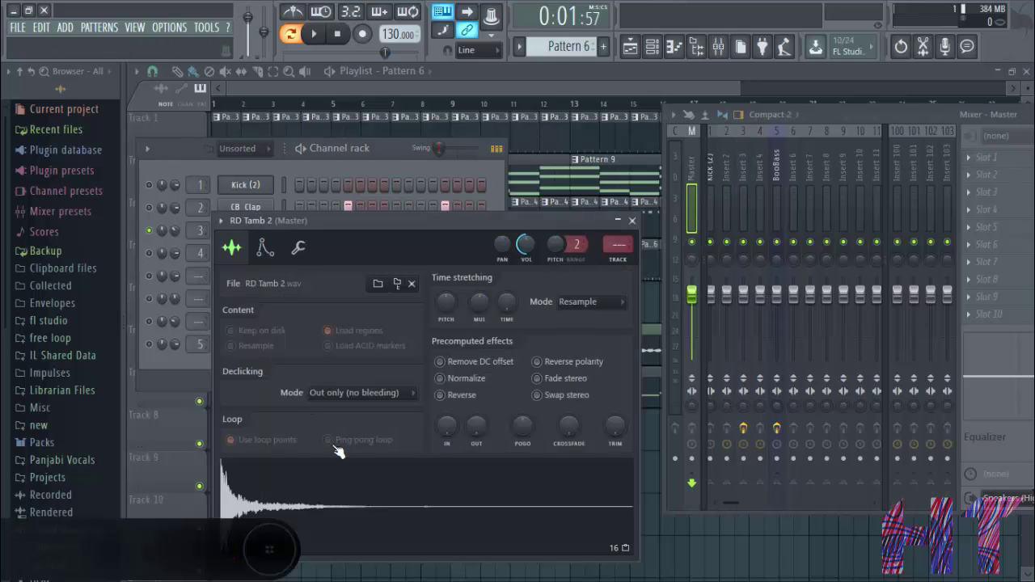
left_click(632, 220)
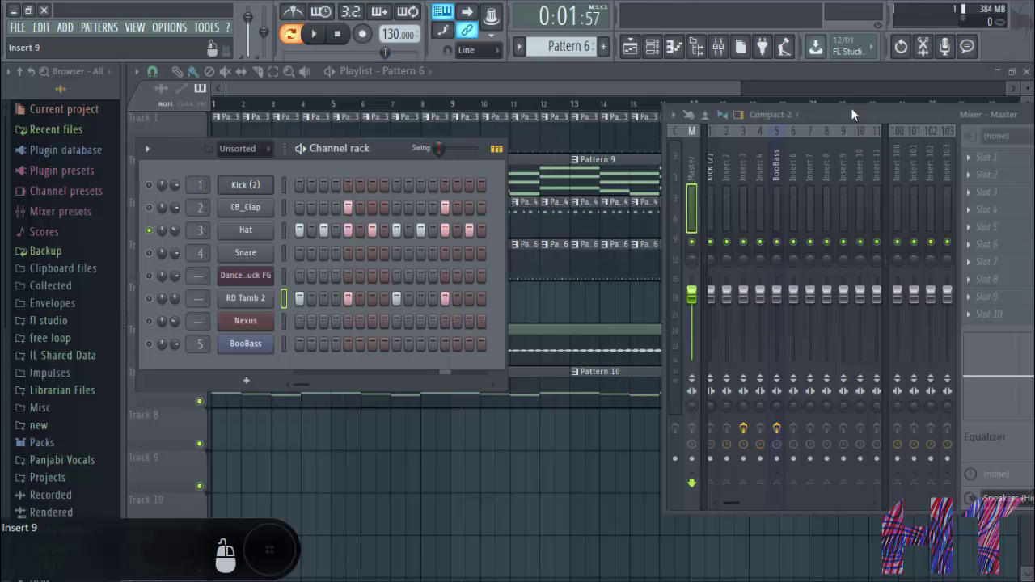
- Hide the channel rack, switch to song mode and play the full arrangement from the start
left_click_drag(850, 114, 644, 143)
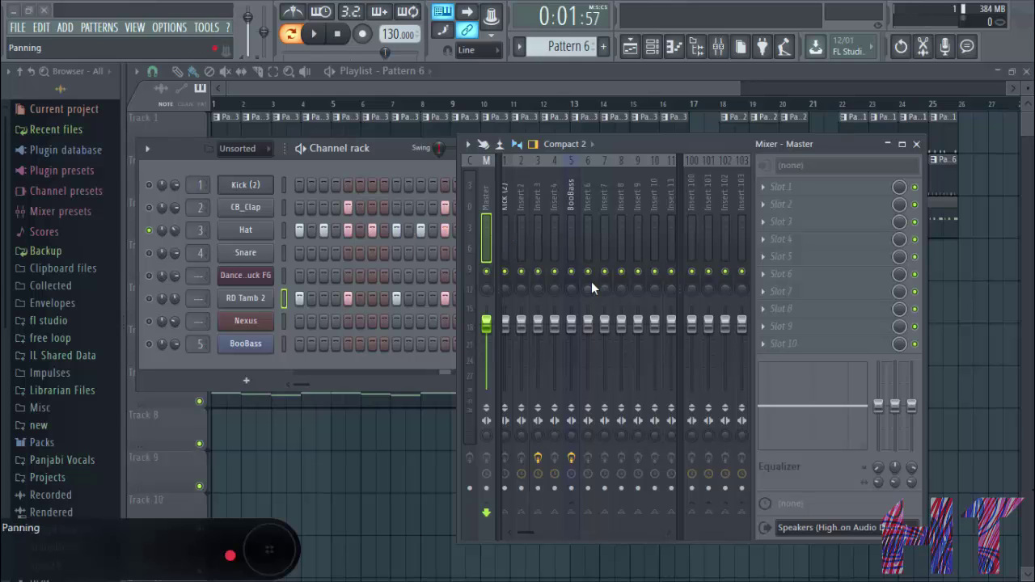
key("F6")
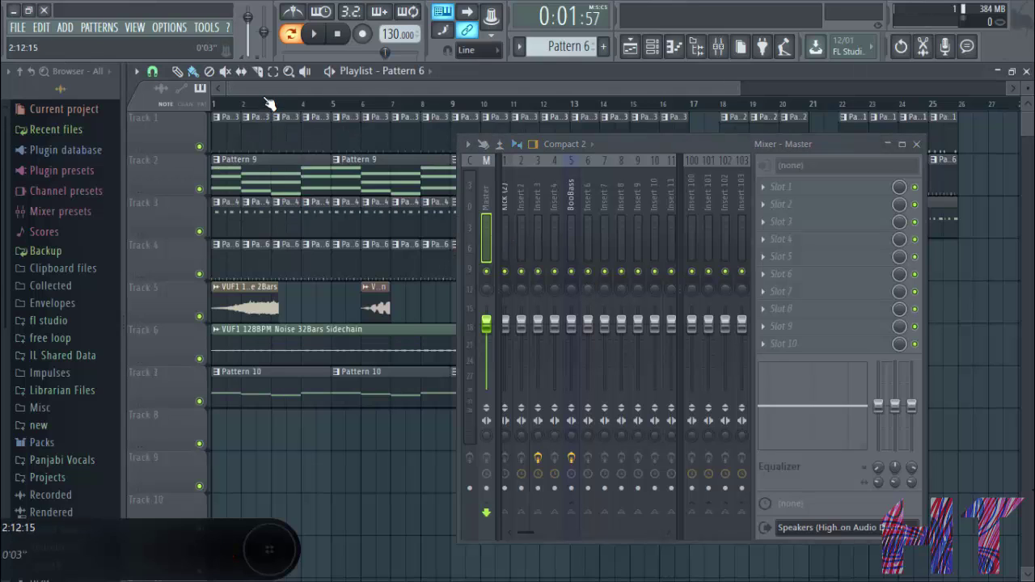
scroll(272, 104, "down", 2)
key("l")
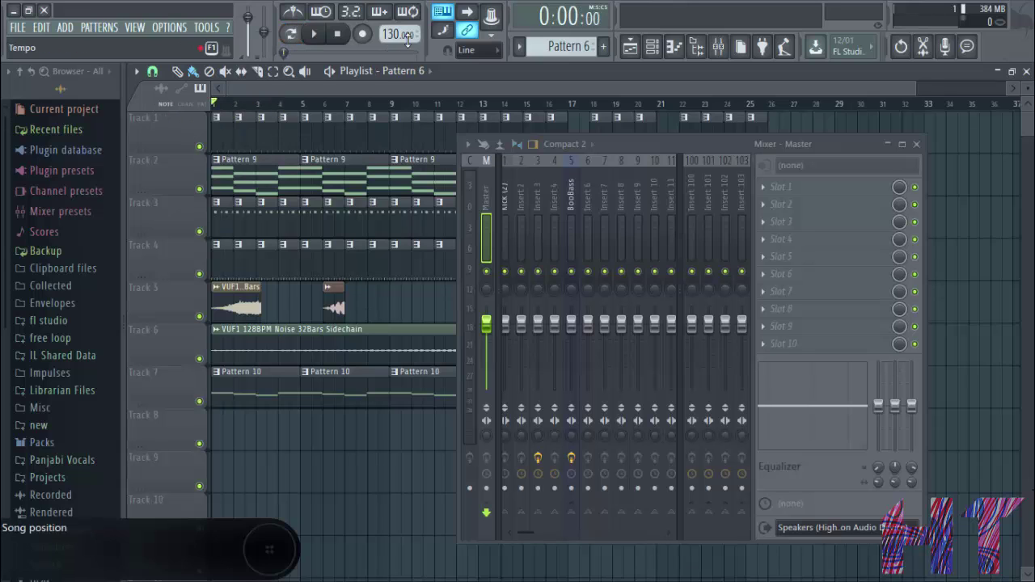
left_click(314, 33)
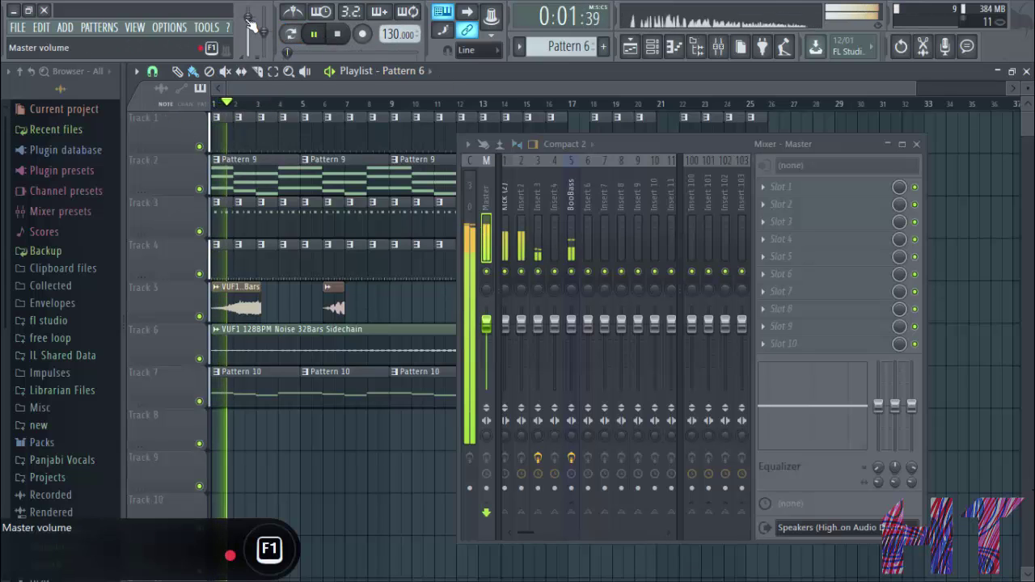
- Adjust the master volume slightly while the arrangement plays, and pause playback
left_click_drag(248, 19, 248, 17)
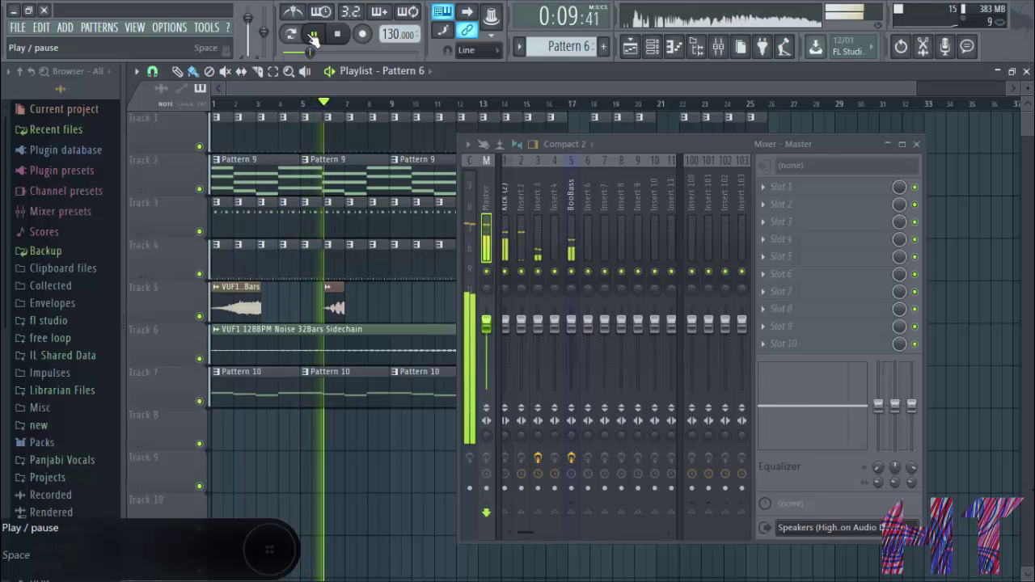
left_click(314, 36)
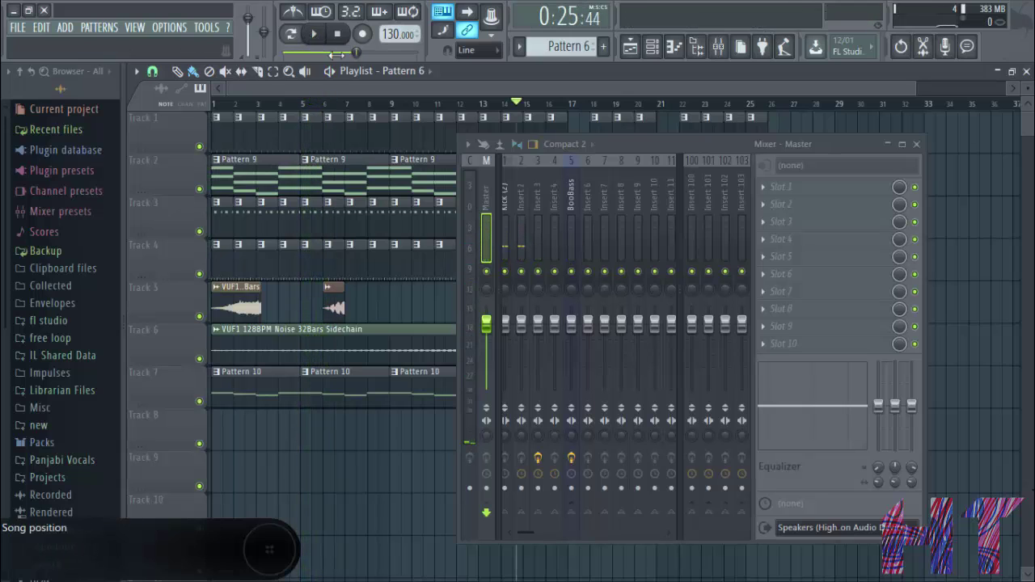
left_click_drag(368, 88, 339, 102)
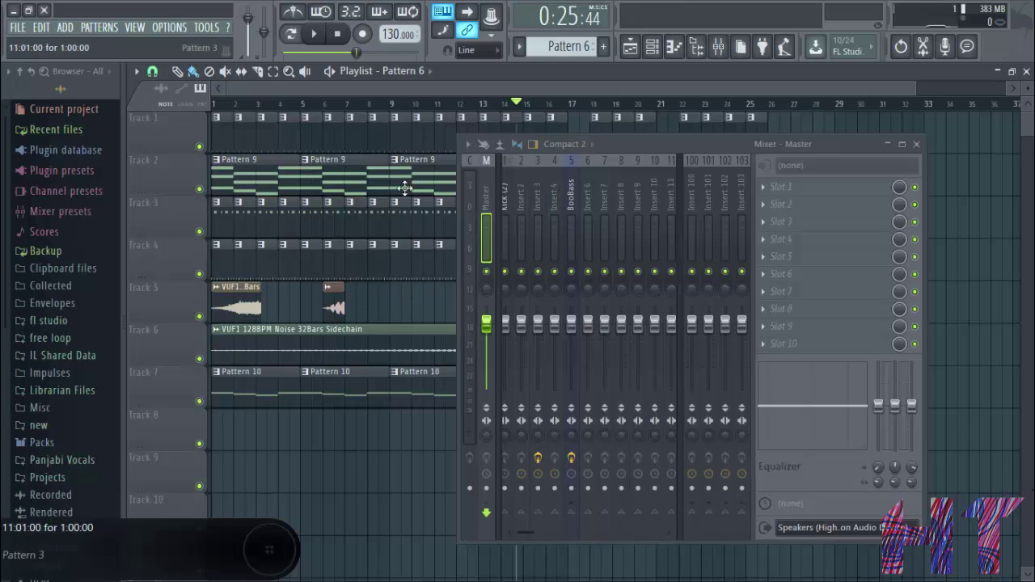
- Load Fruity Parametric EQ 2 in the Master track's first effect slot and arrange the mixer and equalizer windows side by side
left_click(768, 186)
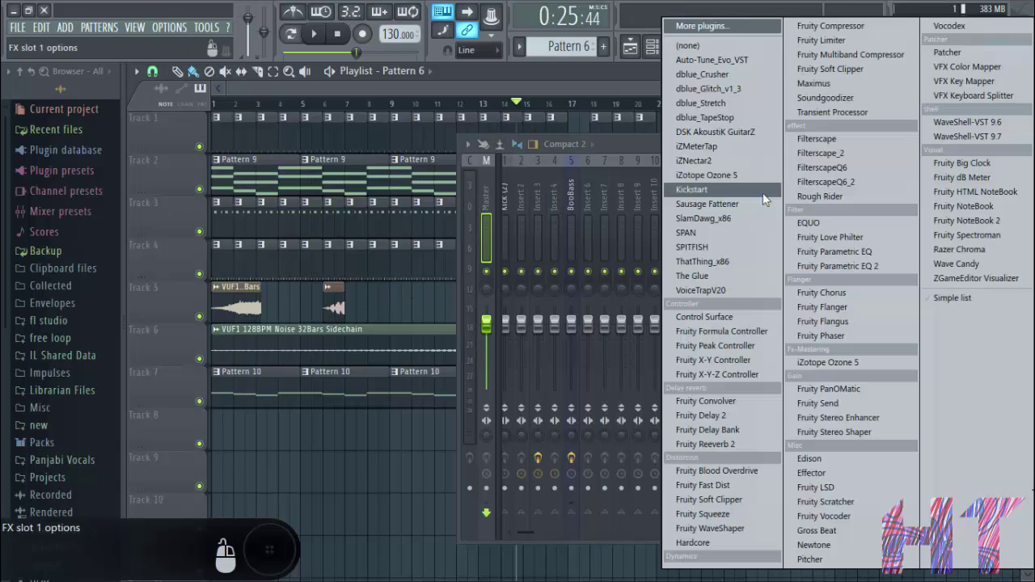
left_click(886, 268)
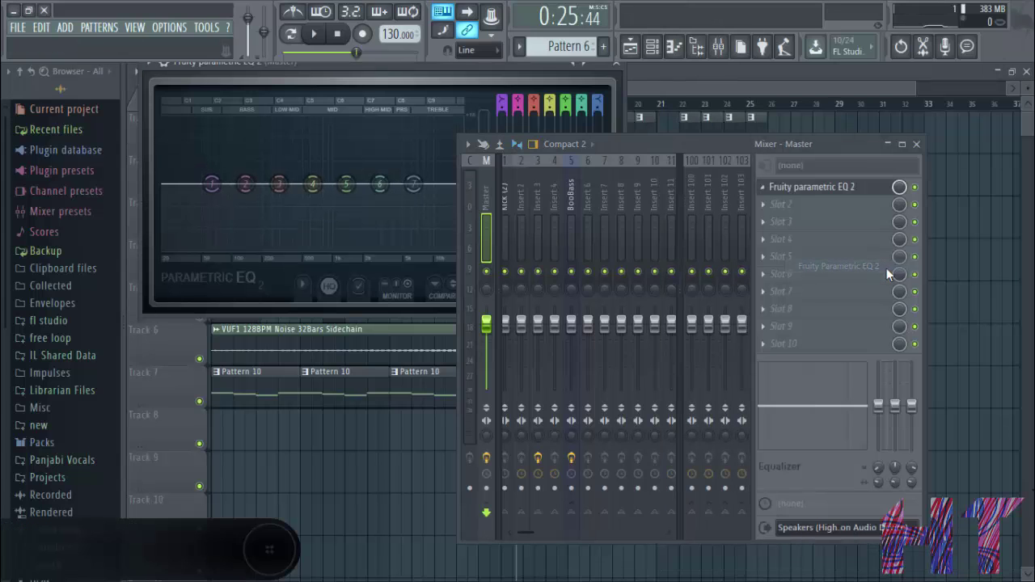
left_click_drag(389, 66, 423, 150)
left_click_drag(634, 143, 797, 161)
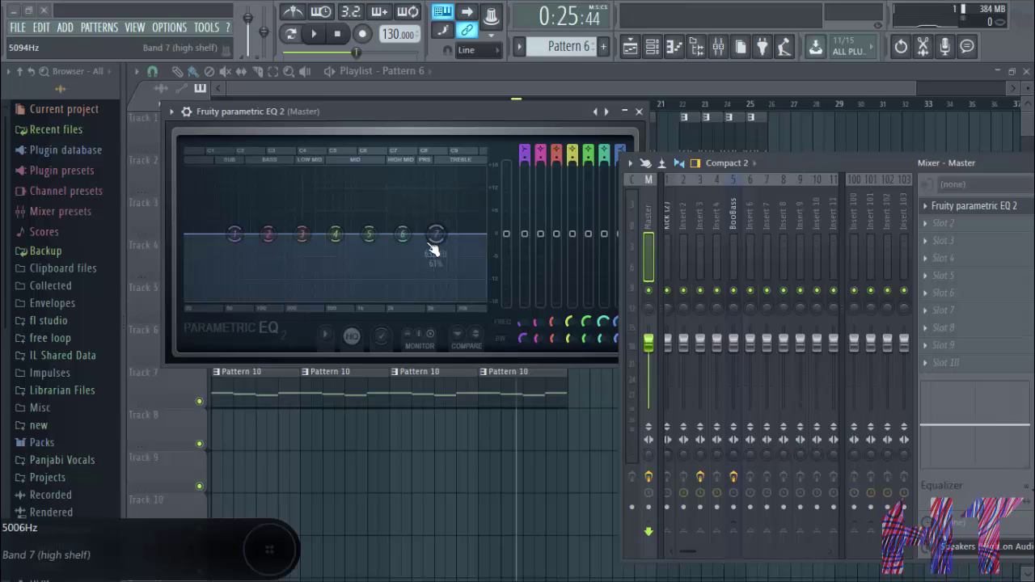
- Shape the Master equalizer with gentle cuts on bands 1, 4, 6 and 7, placing band 4 near 724 Hz and moving band 7 higher in frequency
left_click_drag(434, 233, 402, 242)
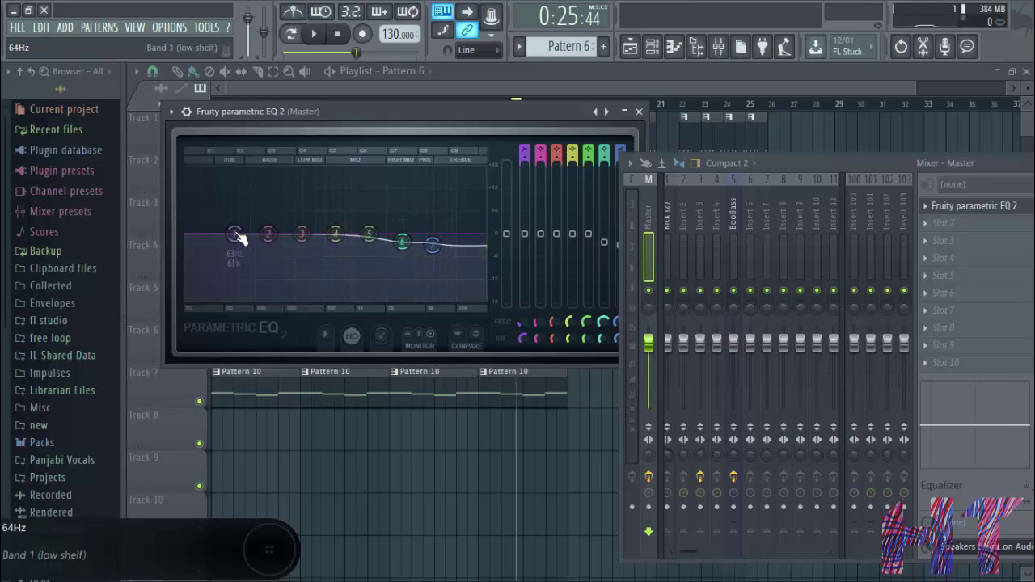
left_click_drag(234, 235, 232, 246)
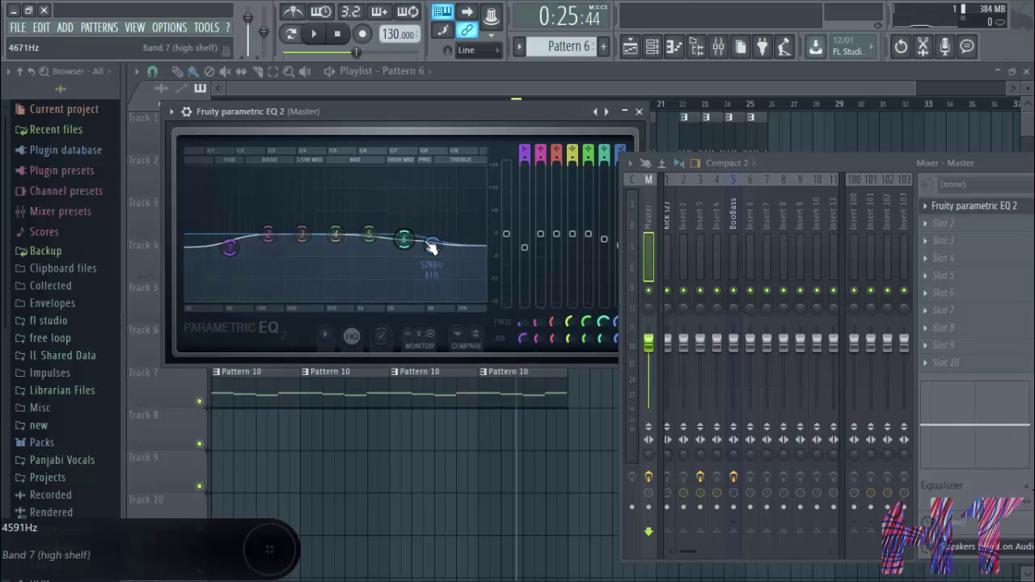
left_click_drag(430, 245, 452, 246)
left_click_drag(335, 234, 342, 242)
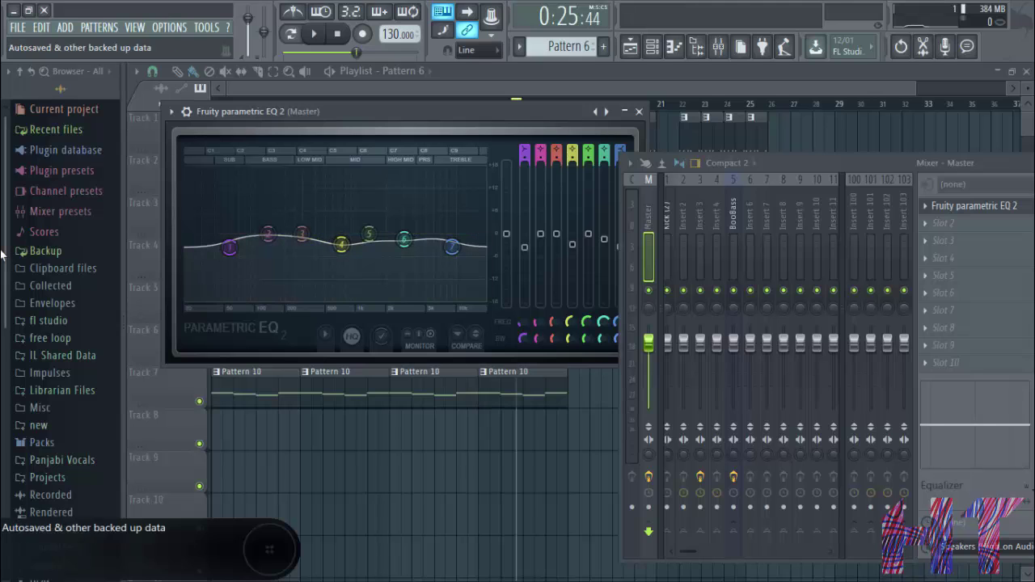
- Close the equalizer, load Maximus in the Master track's second effect slot and move the mixer clear of its window
left_click(639, 112)
left_click_drag(997, 165, 716, 167)
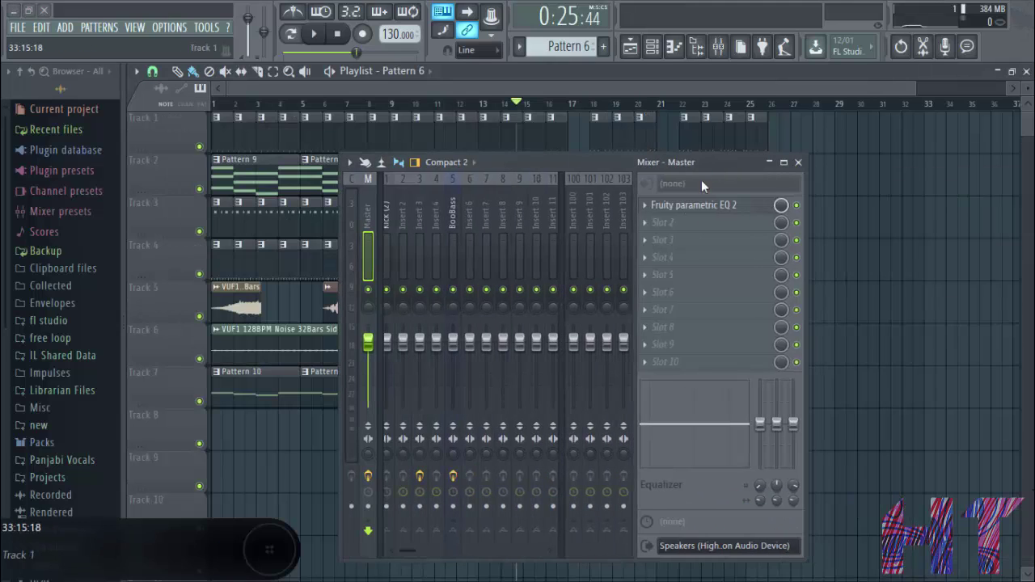
left_click(659, 232)
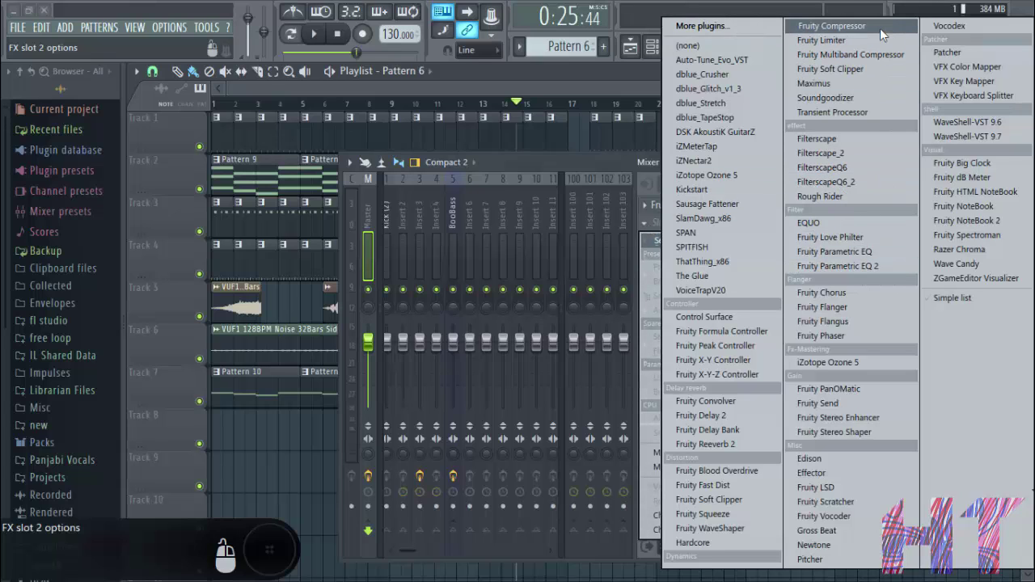
left_click(866, 84)
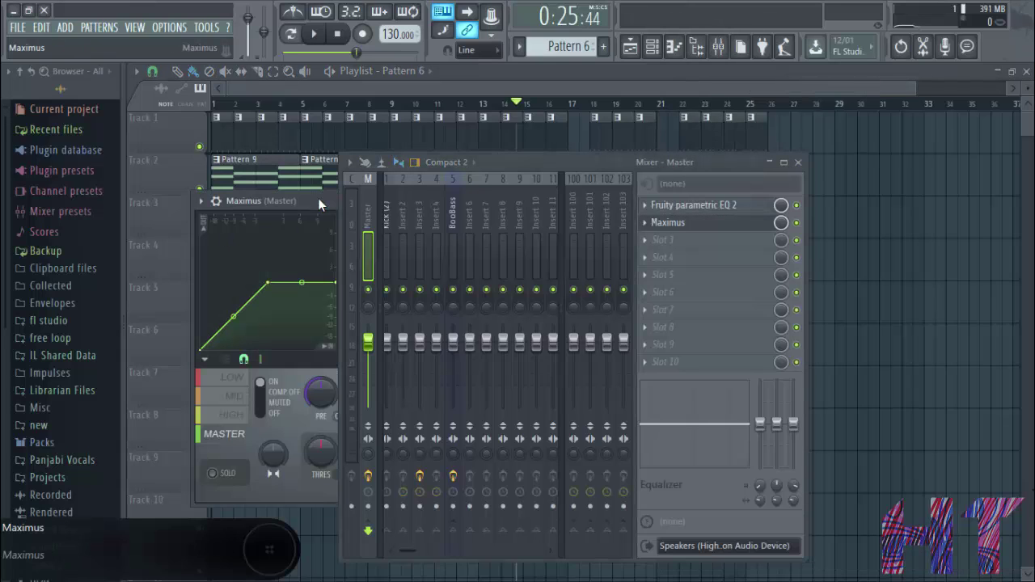
left_click_drag(321, 197, 390, 178)
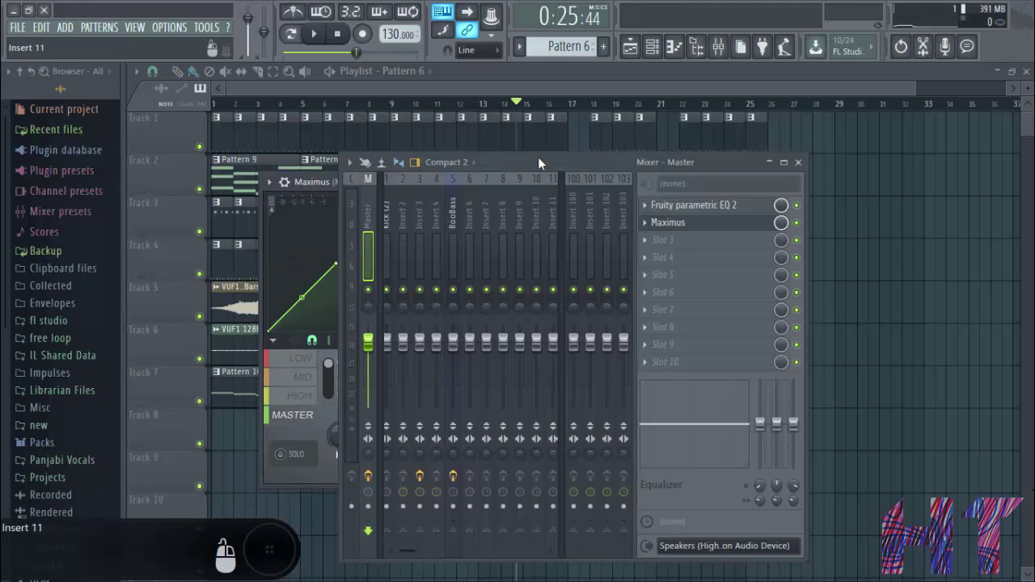
left_click_drag(540, 163, 784, 162)
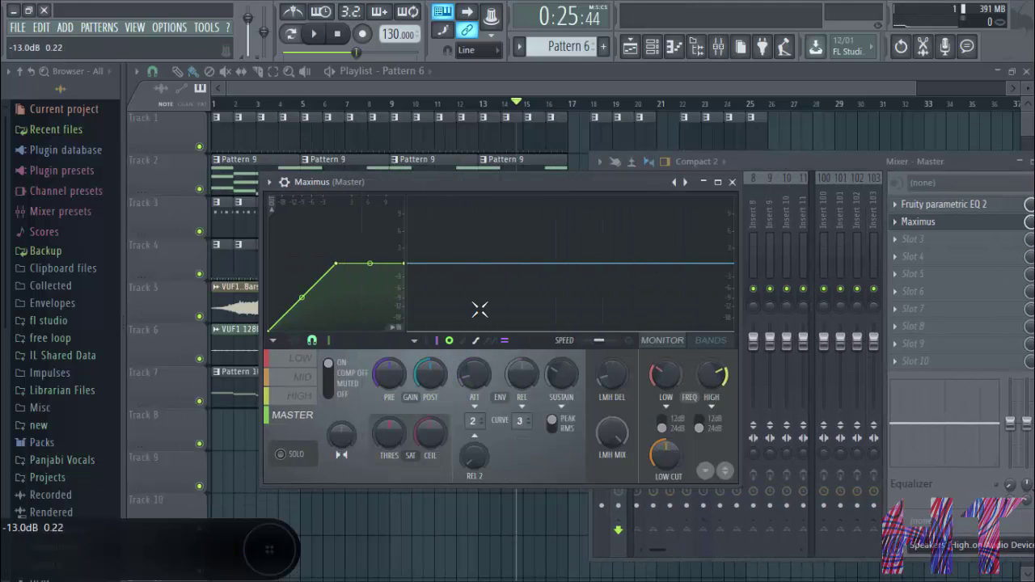
- Go through the Mid and High bands in Maximus, and solo the Low band
left_click(299, 380)
left_click(307, 396)
left_click(317, 361)
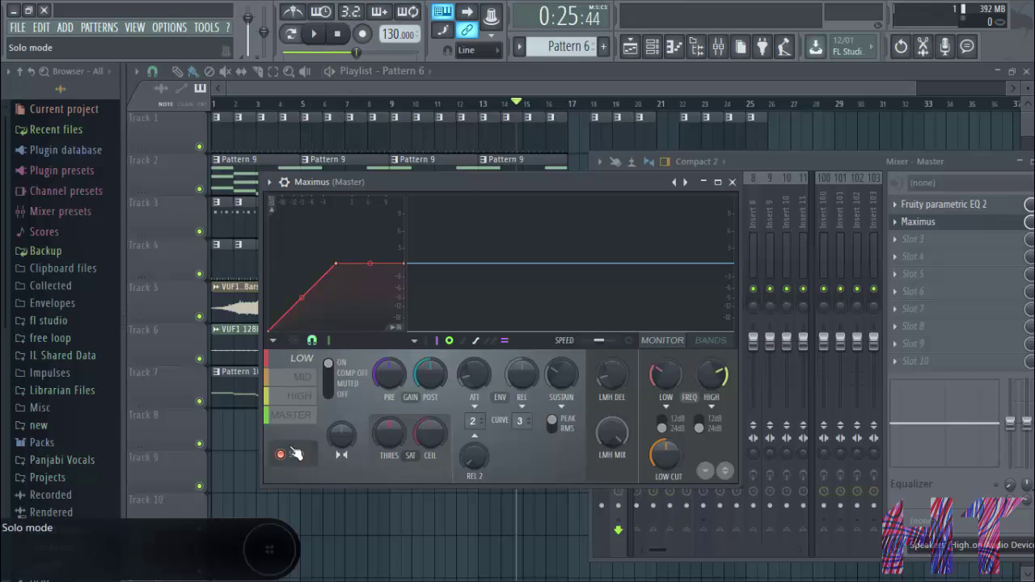
- Play the arrangement with the low band soloed and reopen the mixer, the Master equalizer and Maximus
left_click(325, 38)
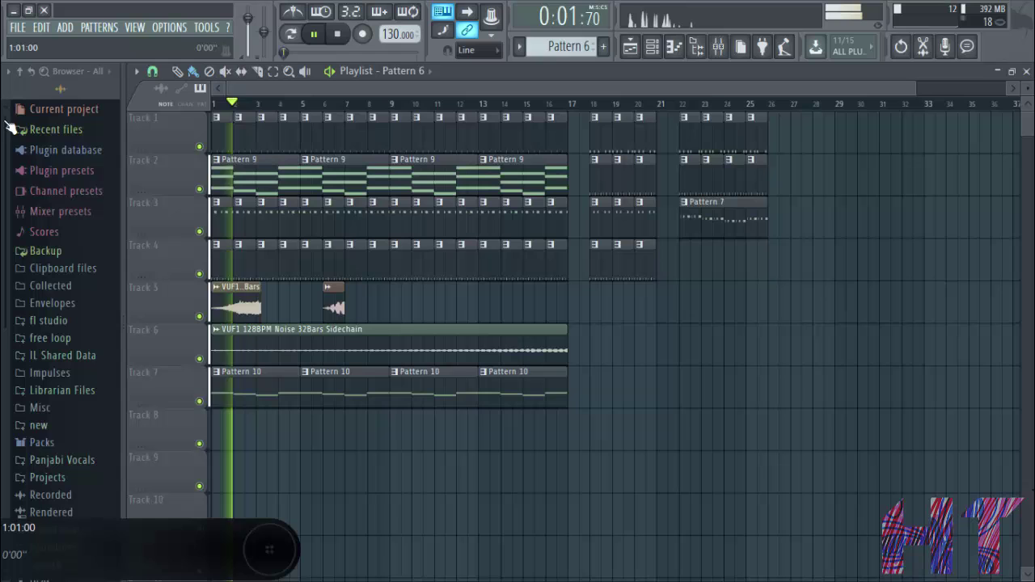
left_click(718, 46)
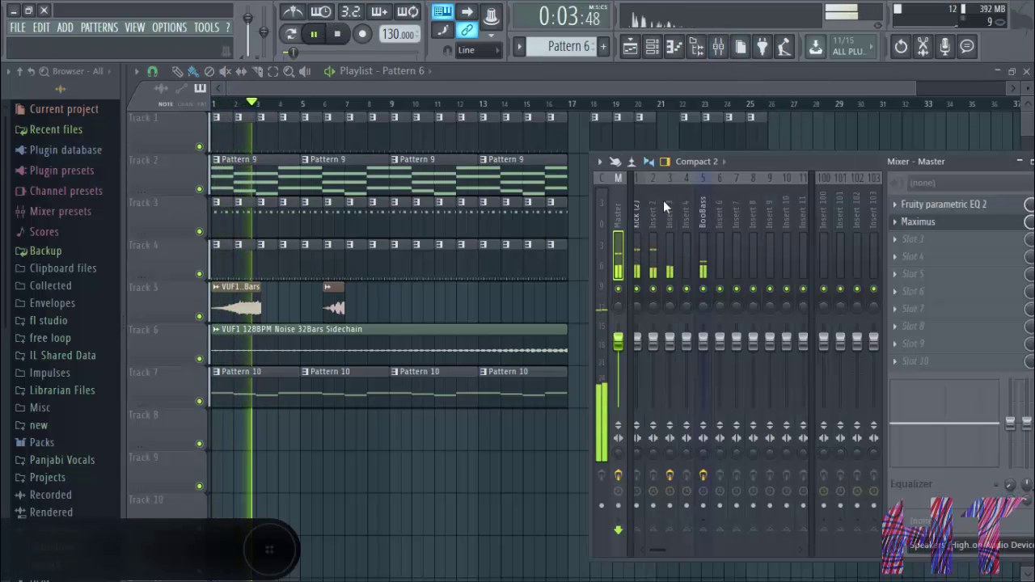
left_click(942, 204)
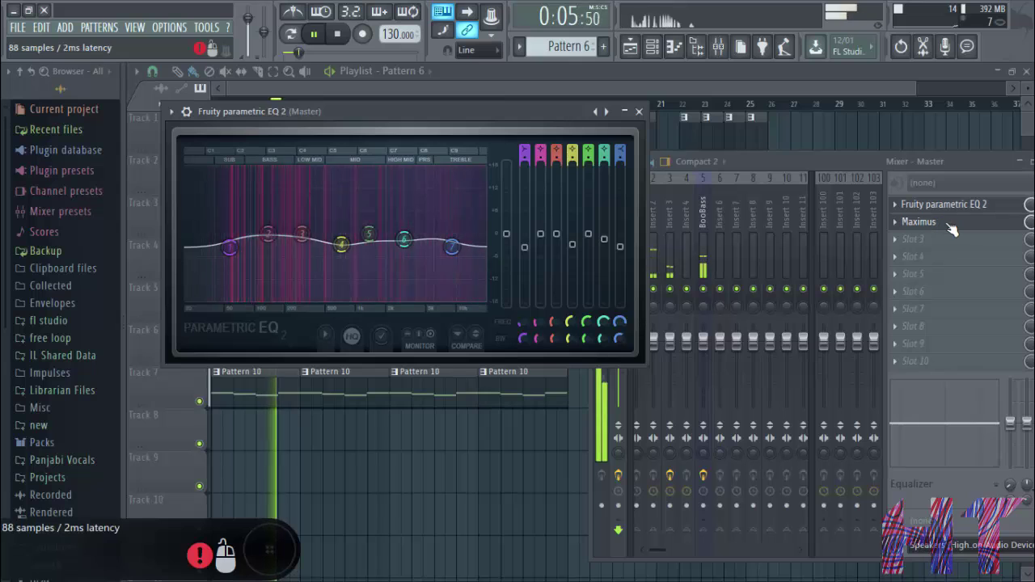
left_click(951, 226)
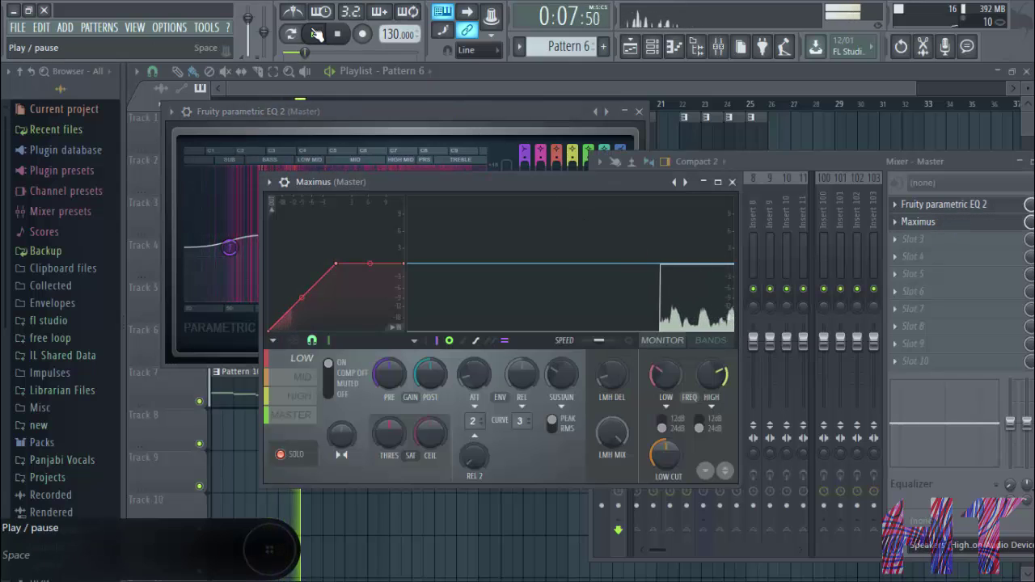
- Pause playback and raise the end point of the Low band's compression curve to about 2.7 dB, with the knee at a slightly lower input level
left_click(315, 33)
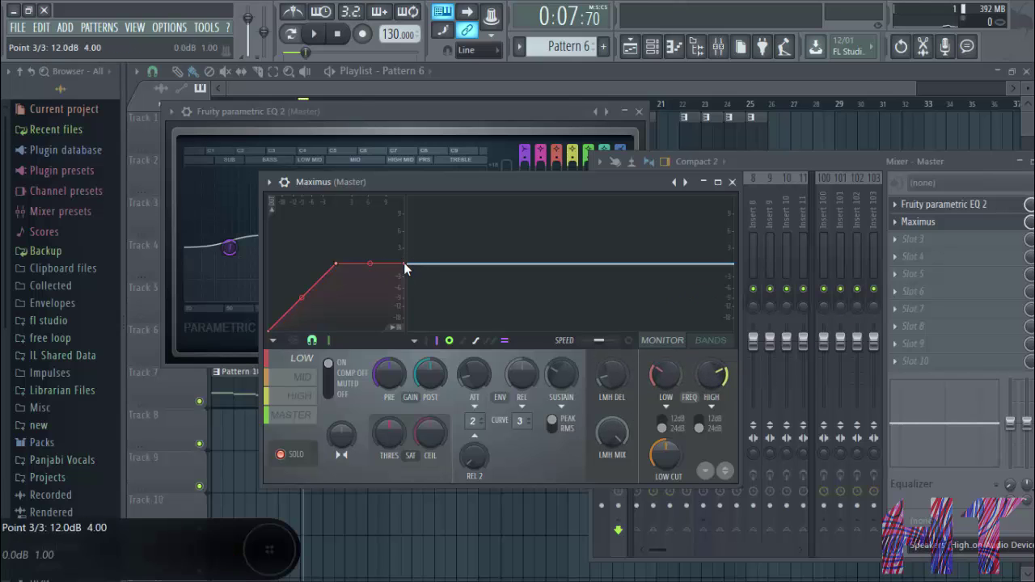
left_click_drag(405, 263, 403, 250)
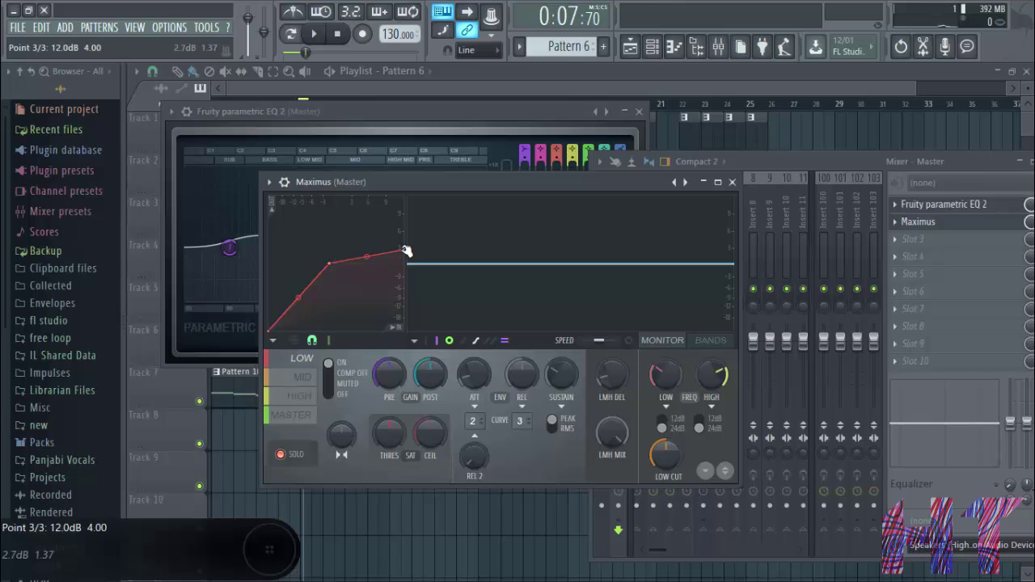
- Switch Maximus to the soloed Mid band and listen to a short passage of the arrangement
left_click(306, 382)
left_click(322, 38)
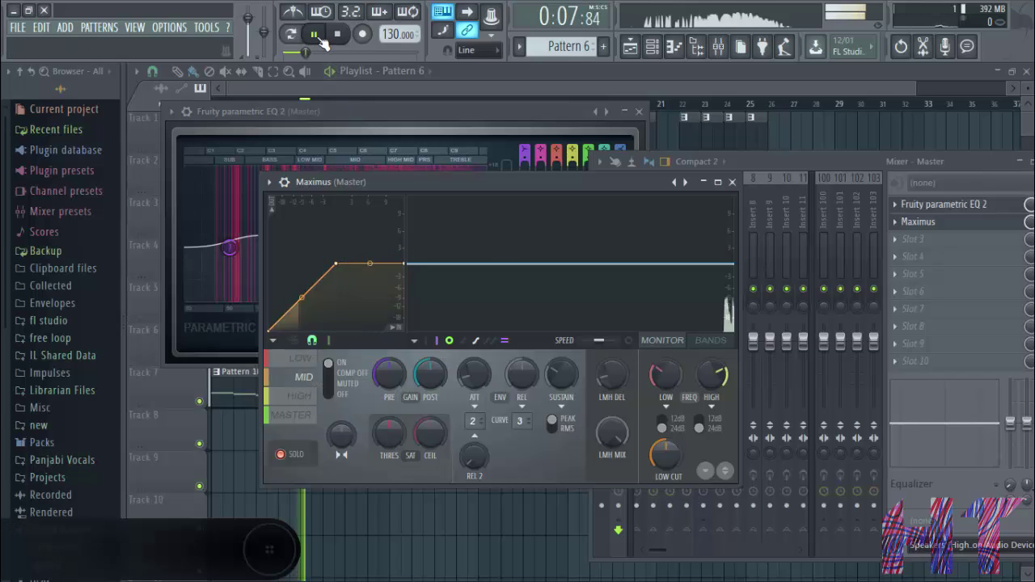
left_click(322, 38)
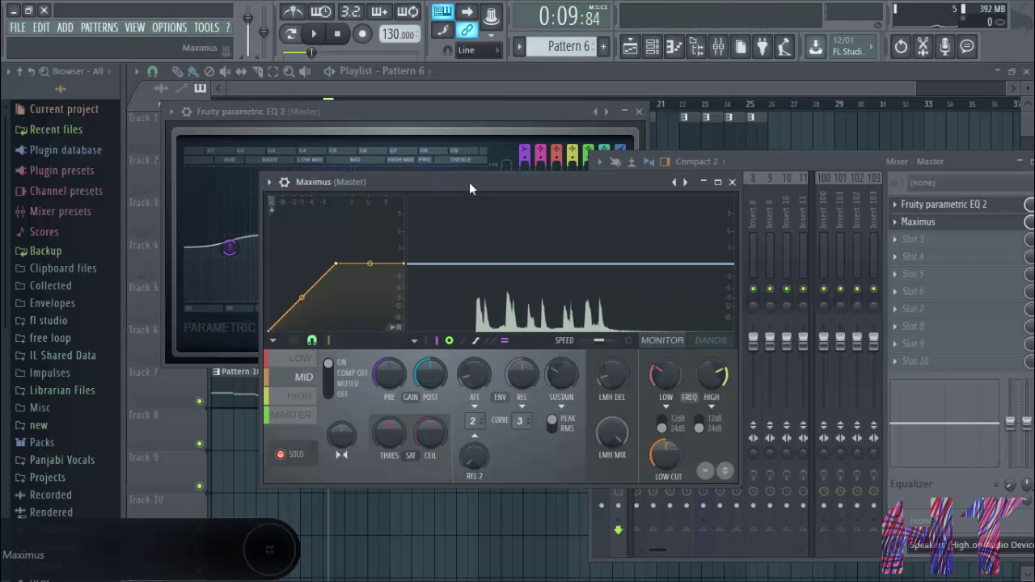
- Bring the Master equalizer forward, cut band 4 slightly more and play a short passage of the soloed mid band
left_click(475, 116)
left_click(656, 187)
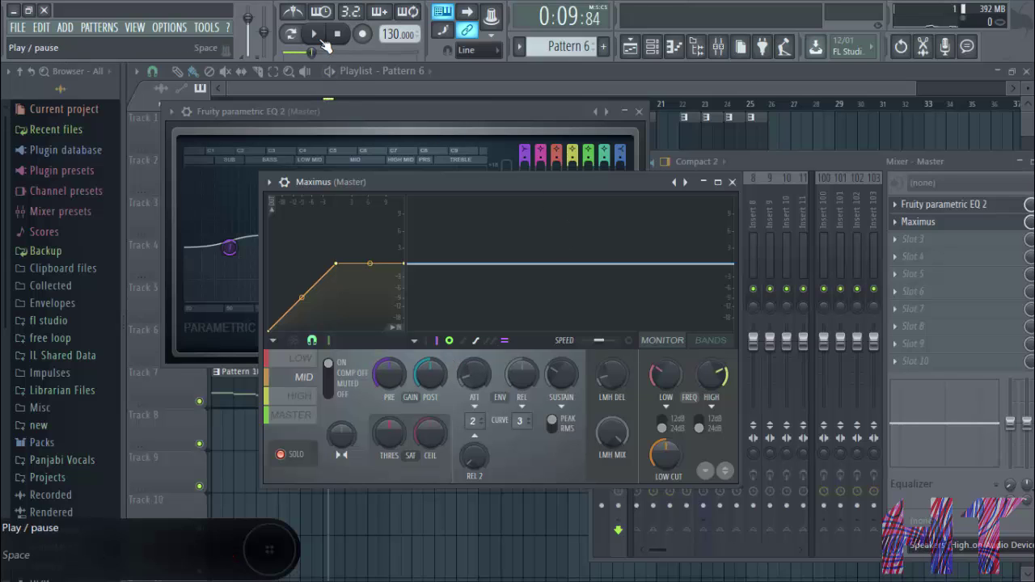
left_click(385, 114)
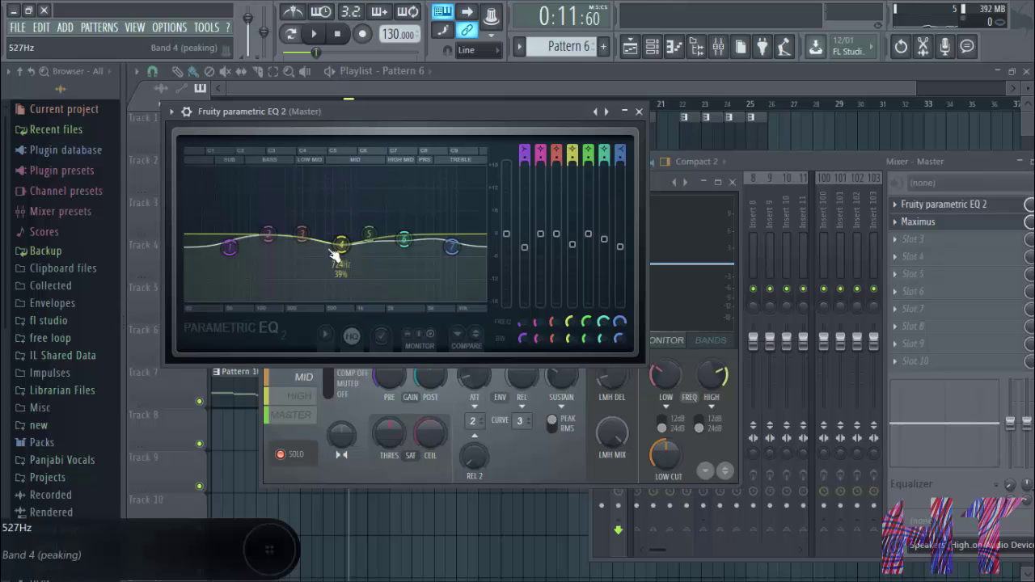
left_click(315, 34)
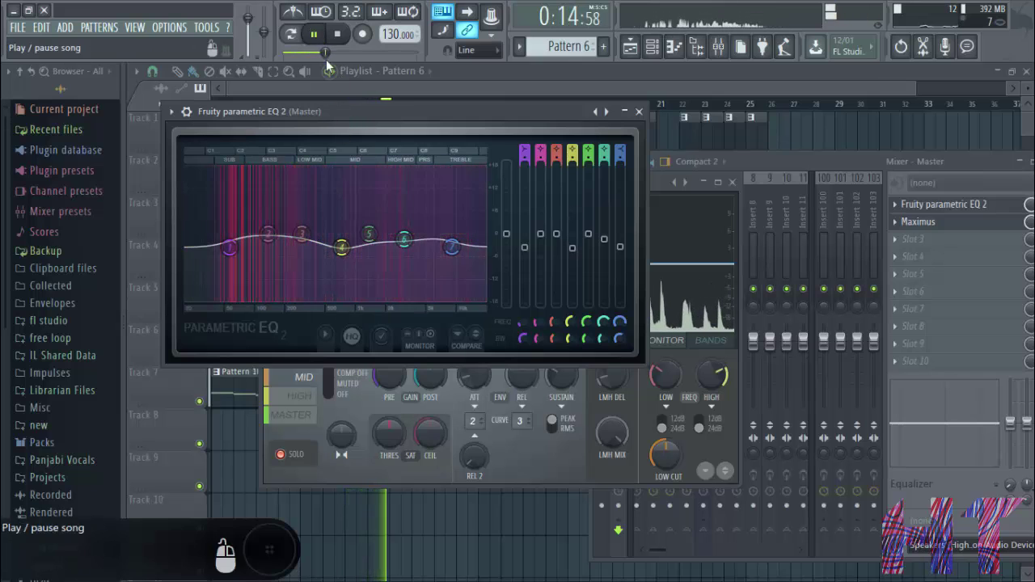
left_click(313, 34)
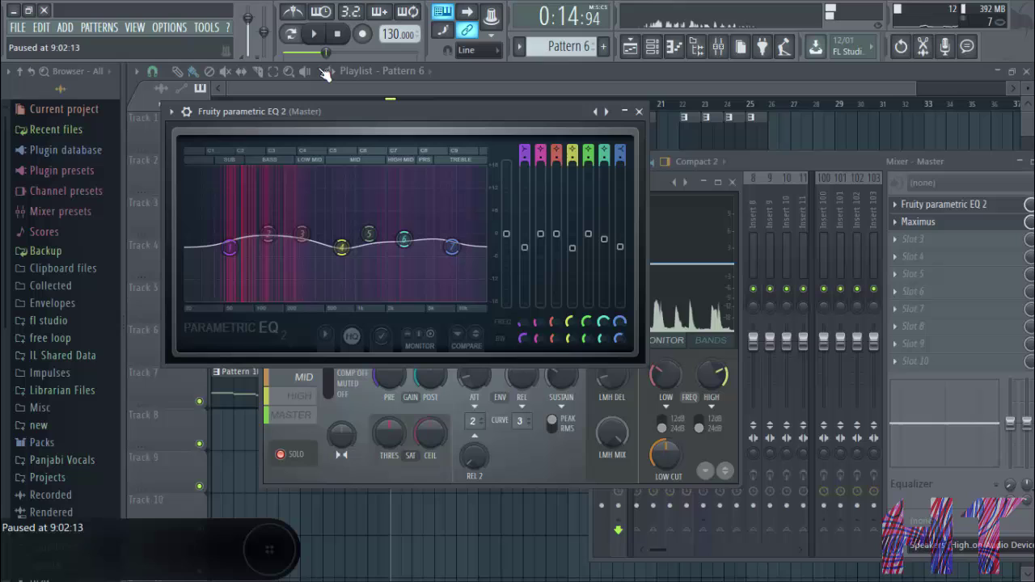
- Switch Maximus to the soloed High band and listen to a short passage with the Master equalizer in view
left_click(659, 186)
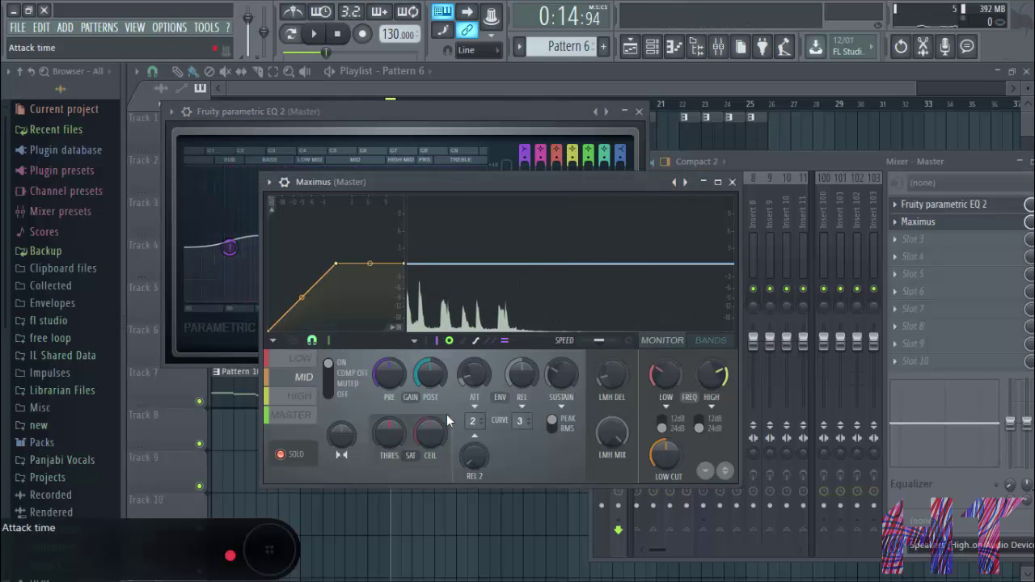
left_click(300, 396)
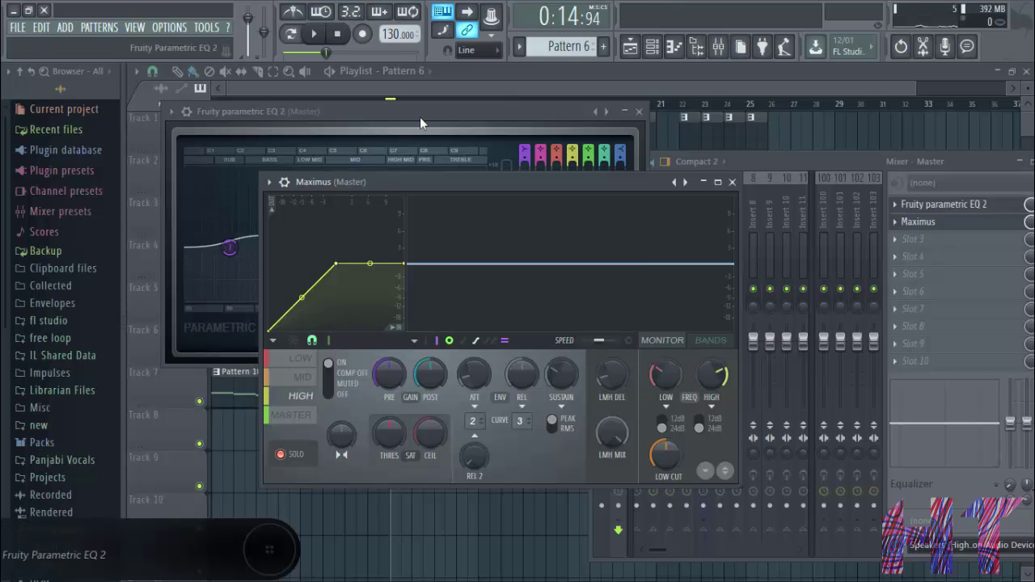
left_click(419, 116)
left_click(314, 34)
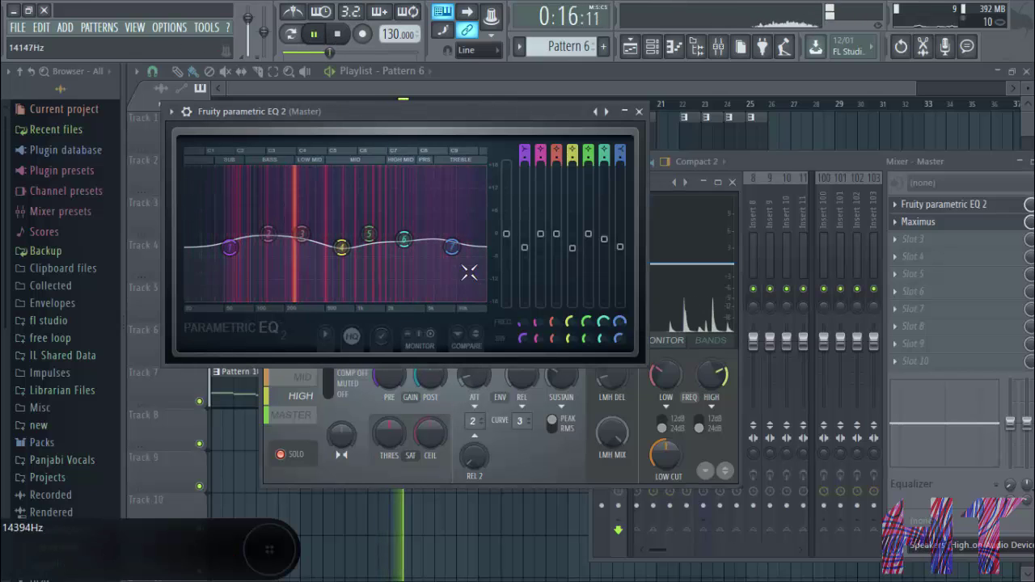
left_click(319, 36)
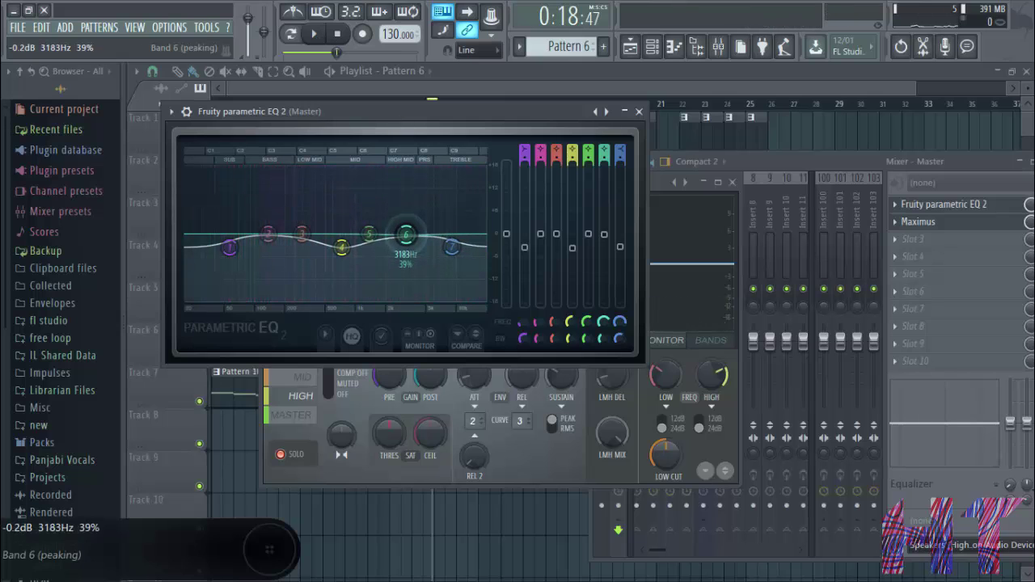
- Shift Master equalizer band 6 slightly higher in frequency with a very small cut, and play a short passage to check it
left_click_drag(406, 235, 408, 238)
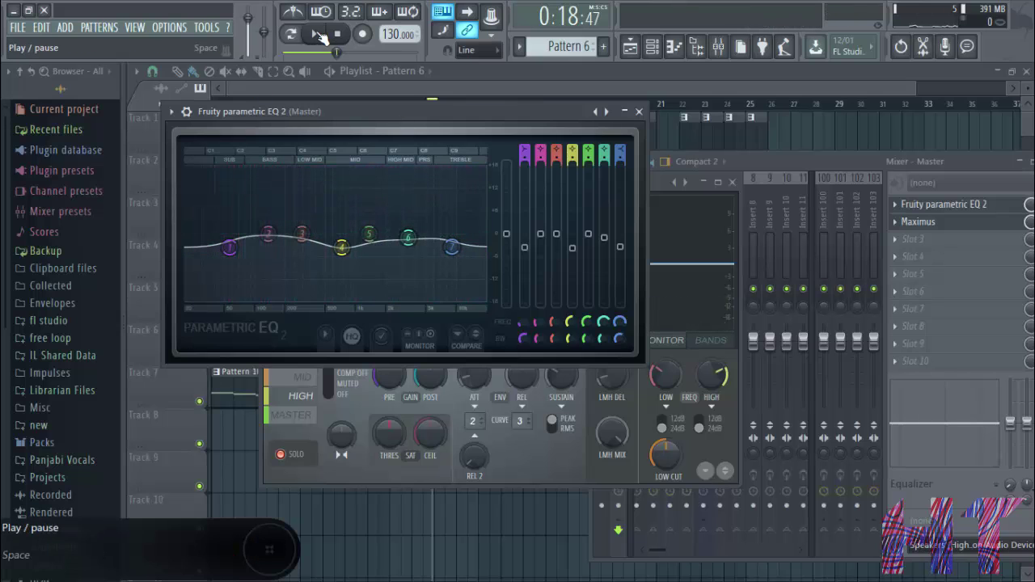
left_click(320, 35)
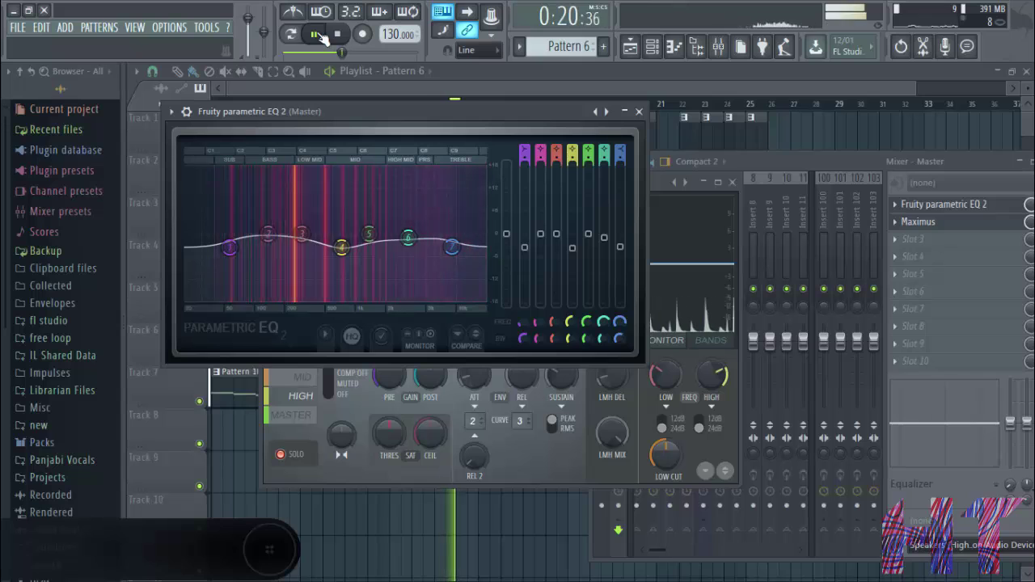
left_click(317, 35)
- Close the Master equalizer and lower the knee point of the High band's compression curve in Maximus slightly
left_click(639, 111)
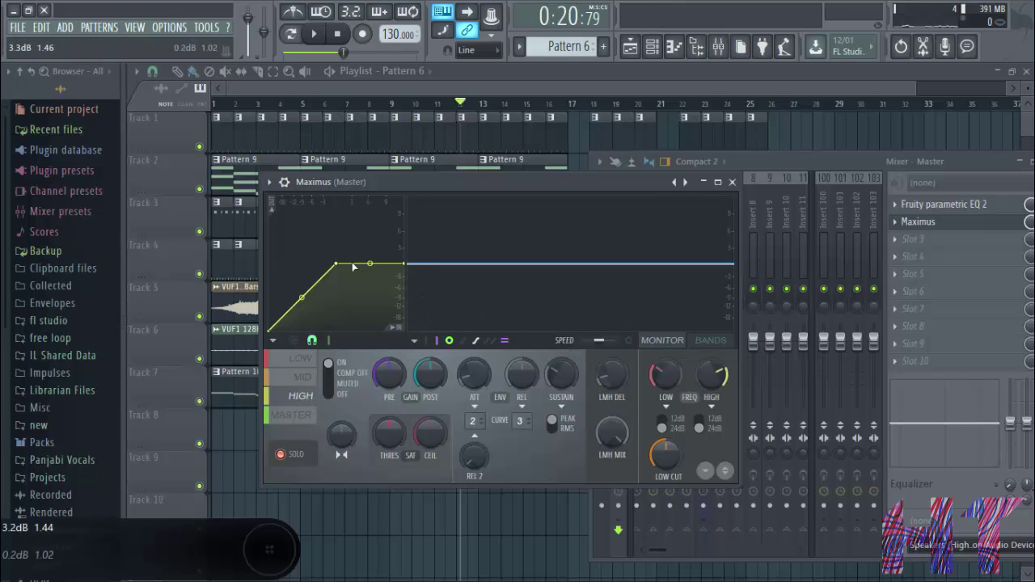
left_click_drag(338, 265, 337, 271)
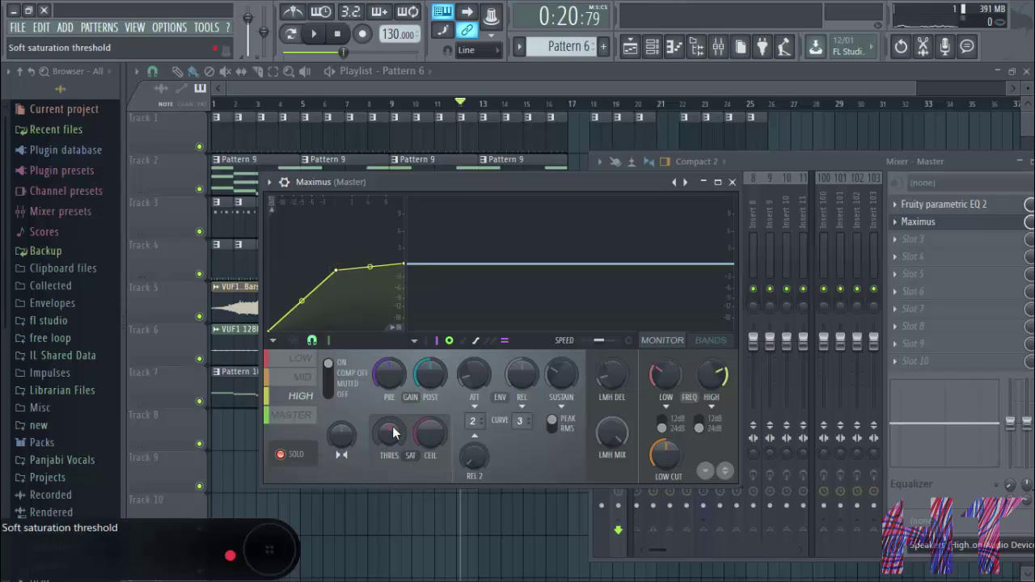
- Set the High band's soft saturation threshold and ceiling in Maximus and raise its post gain slightly while playing a passage
left_click_drag(394, 433, 394, 417)
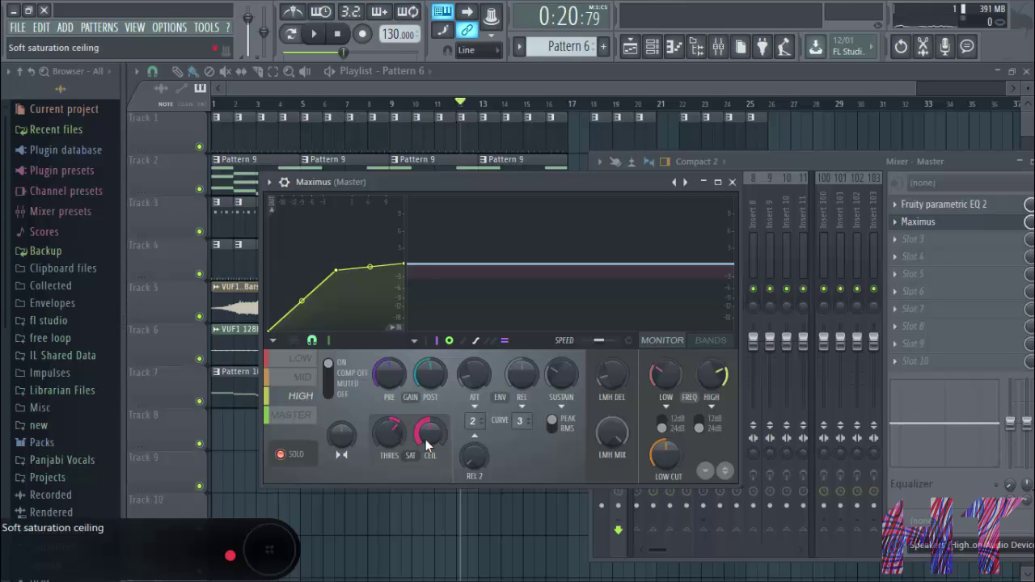
mouse_move(428, 440)
left_mouse_down()
mouse_move(429, 463)
mouse_move(430, 430)
mouse_move(430, 443)
left_mouse_up()
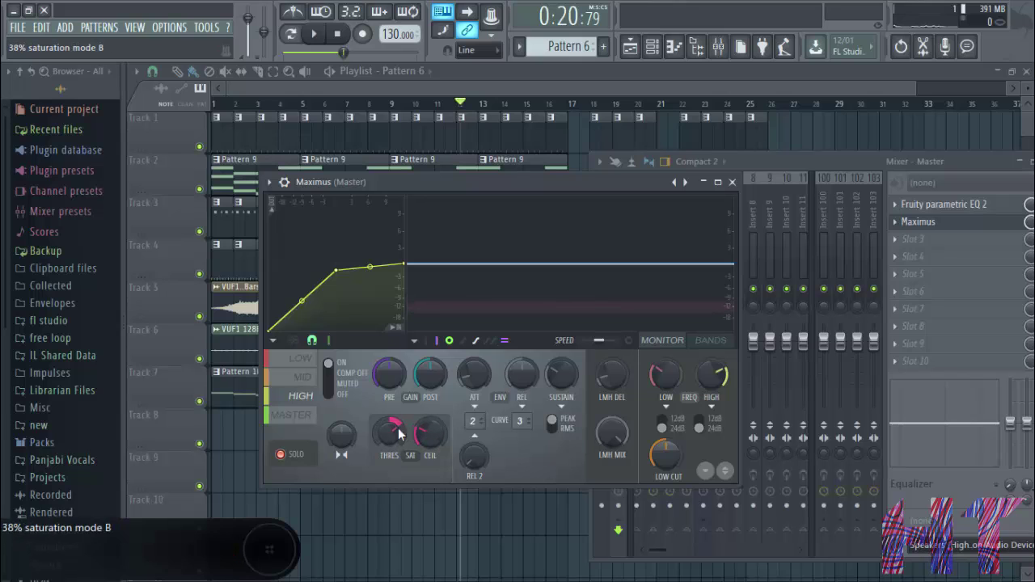
left_click(314, 34)
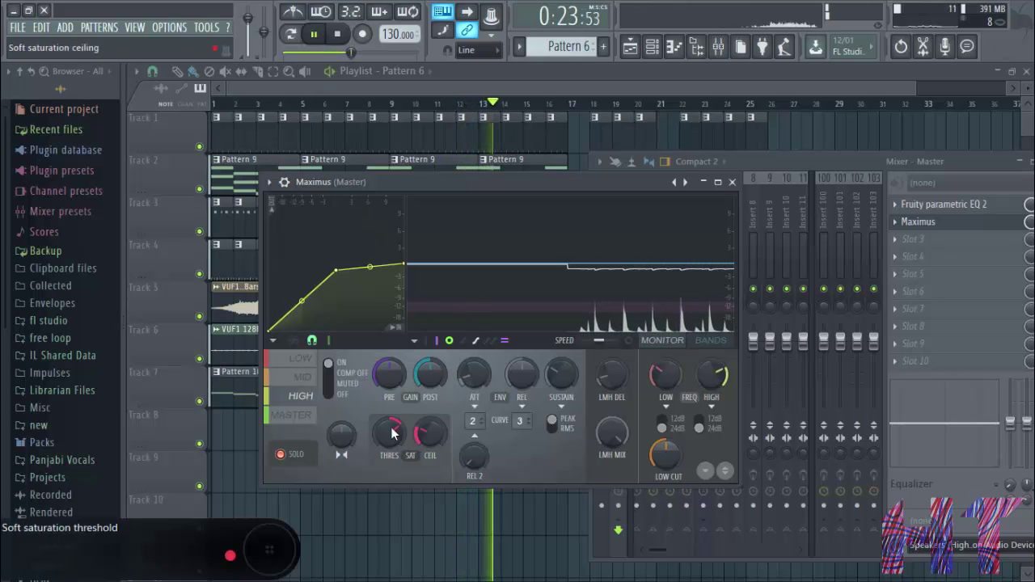
left_click_drag(425, 431, 390, 440)
left_click_drag(430, 373, 445, 358)
left_click(314, 33)
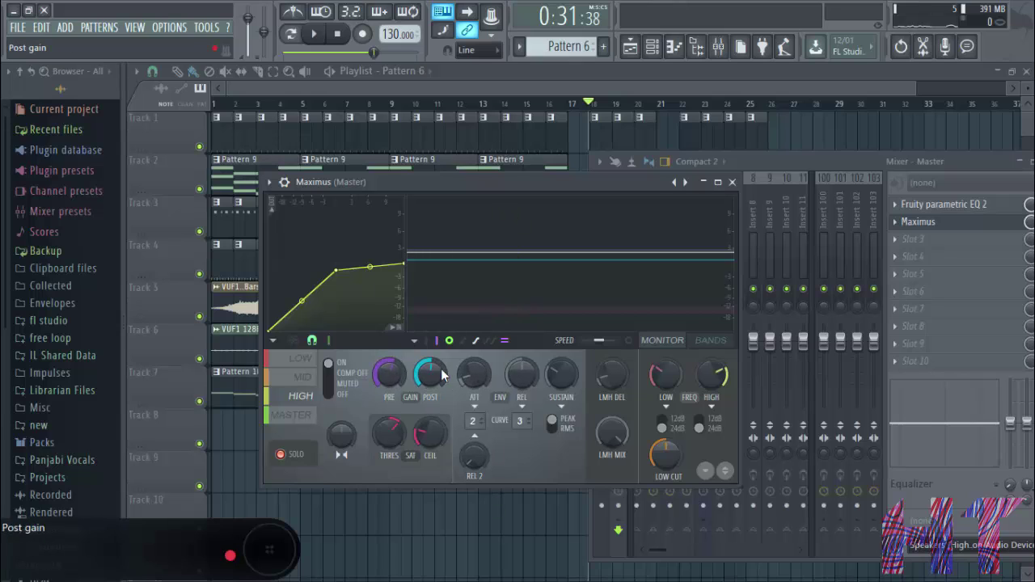
- Switch Maximus to its Master band and play short passages, including one near the song's start
left_click(293, 416)
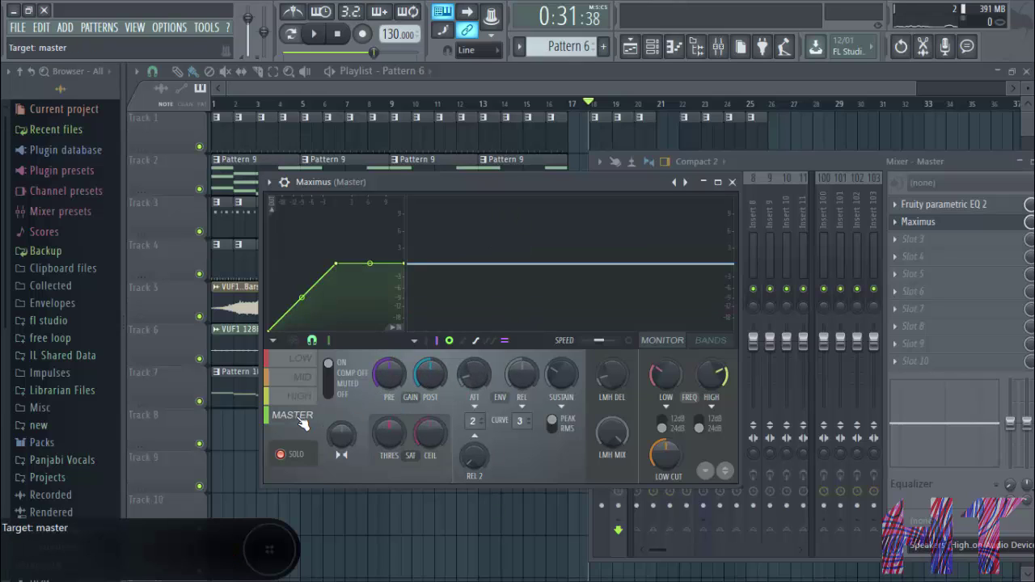
key("space")
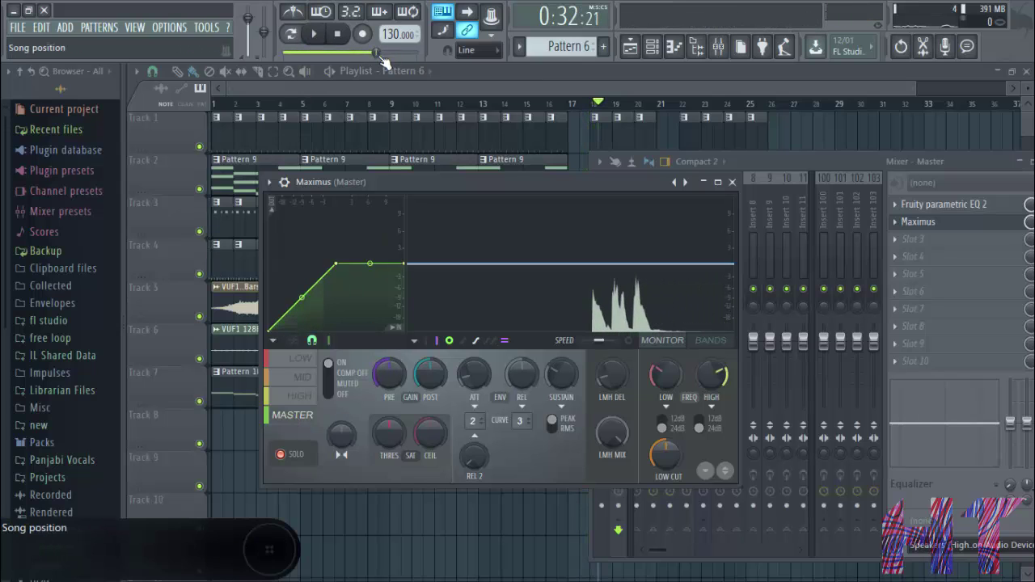
left_click(310, 32)
left_click(310, 33)
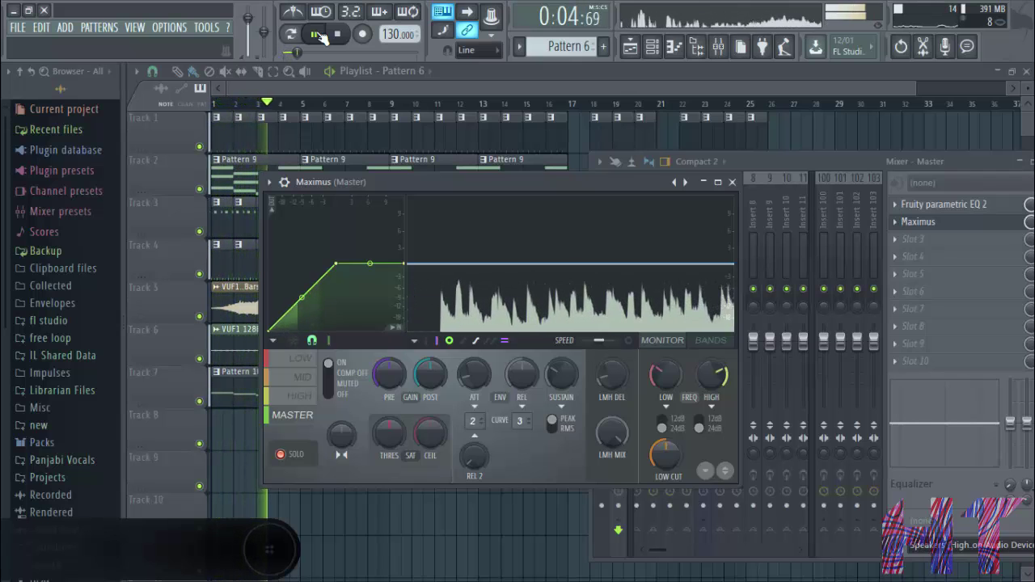
left_click(317, 34)
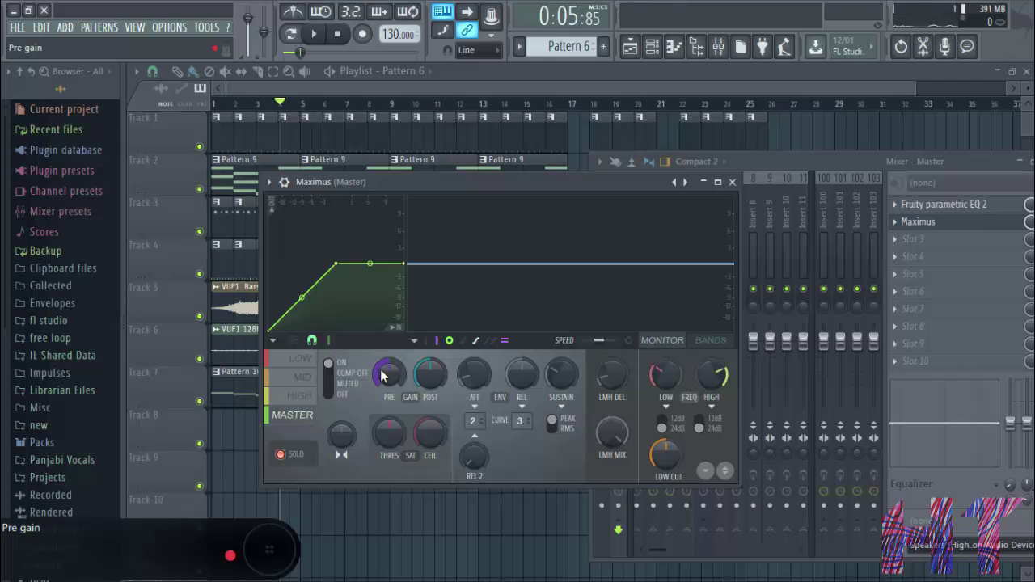
- Raise the Maximus Master band's post gain to about 3.8 dB and play a passage to check the Master level
left_click_drag(385, 377, 421, 371)
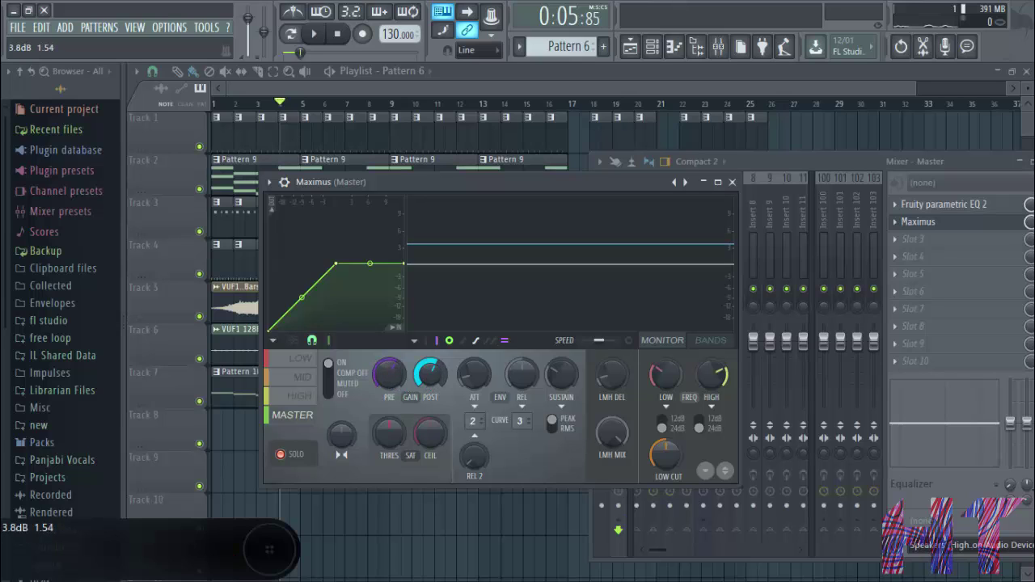
left_click(316, 35)
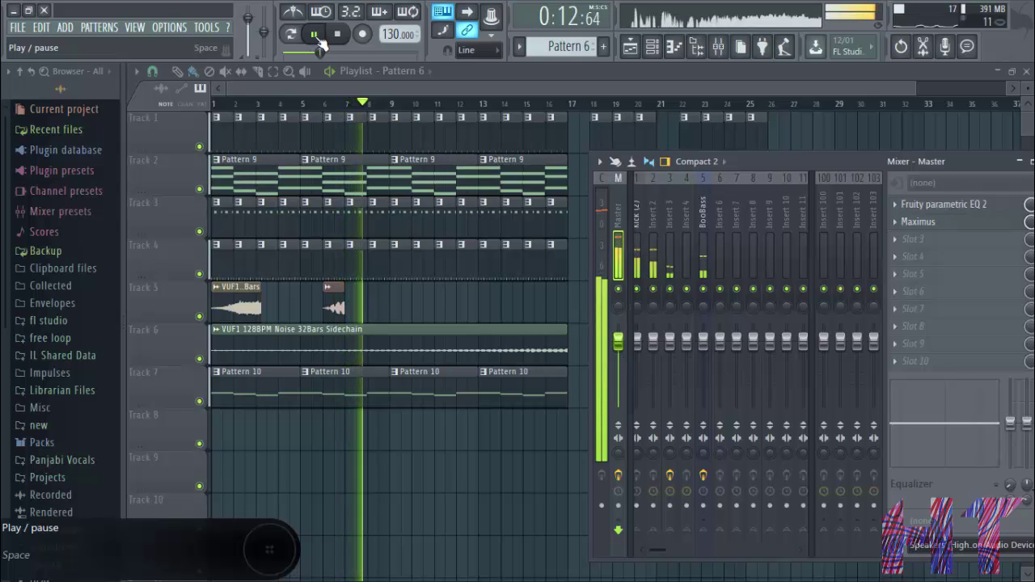
left_click(316, 34)
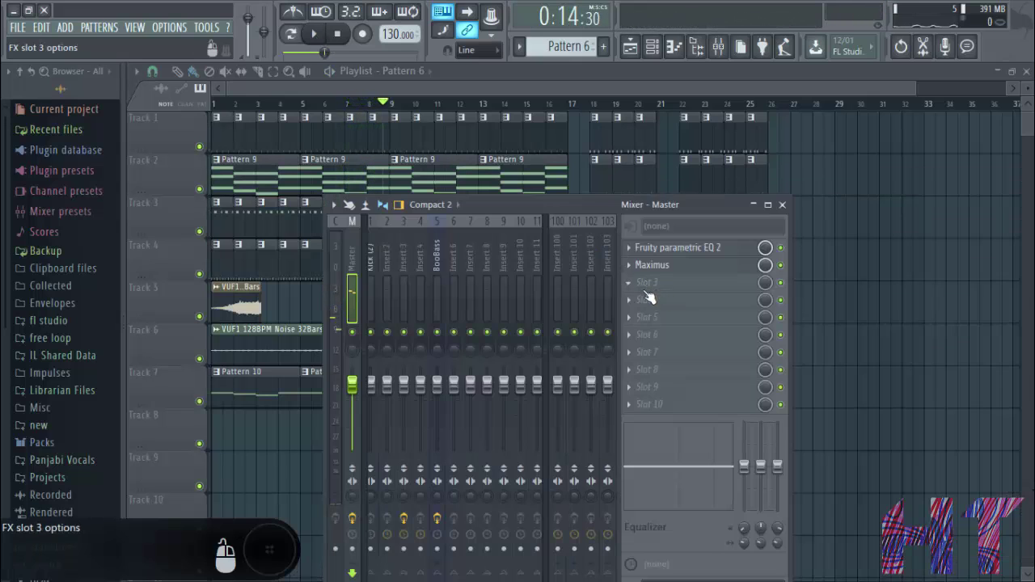
- Insert Fruity Reeverb 2 in slot 2 of the Master channel, between the equalizer and Maximus
left_click(638, 287)
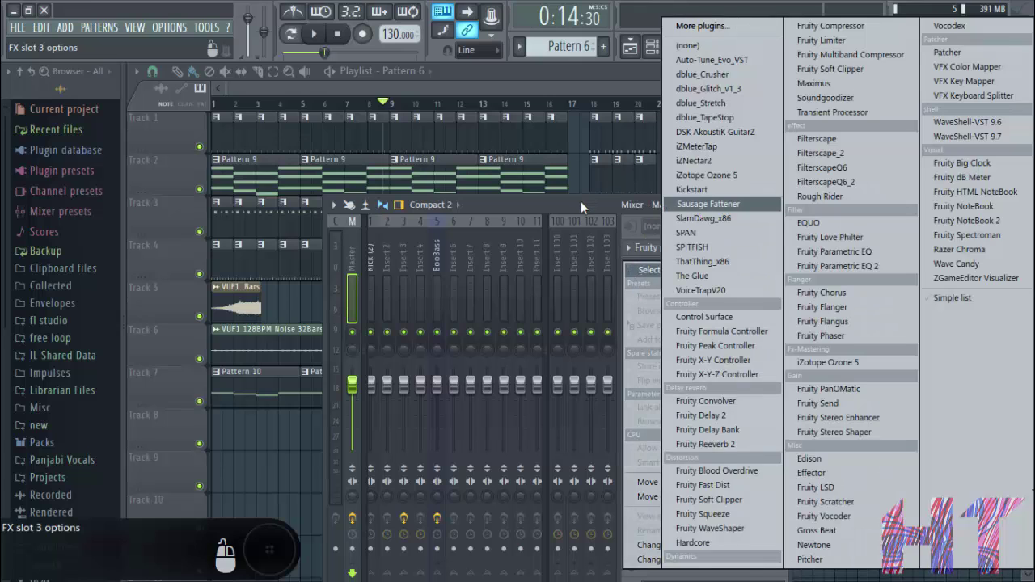
left_click(581, 202)
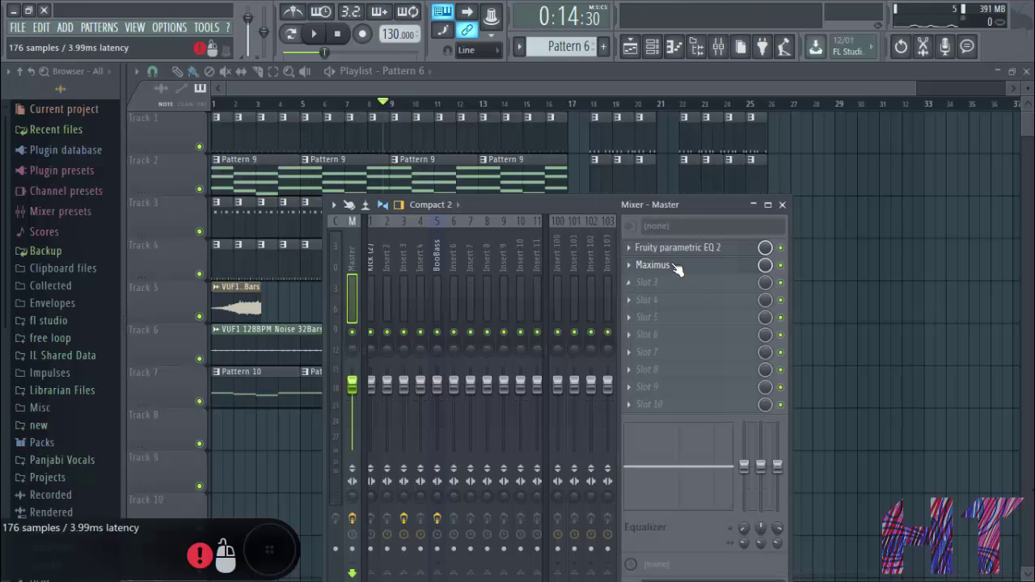
left_click(635, 266)
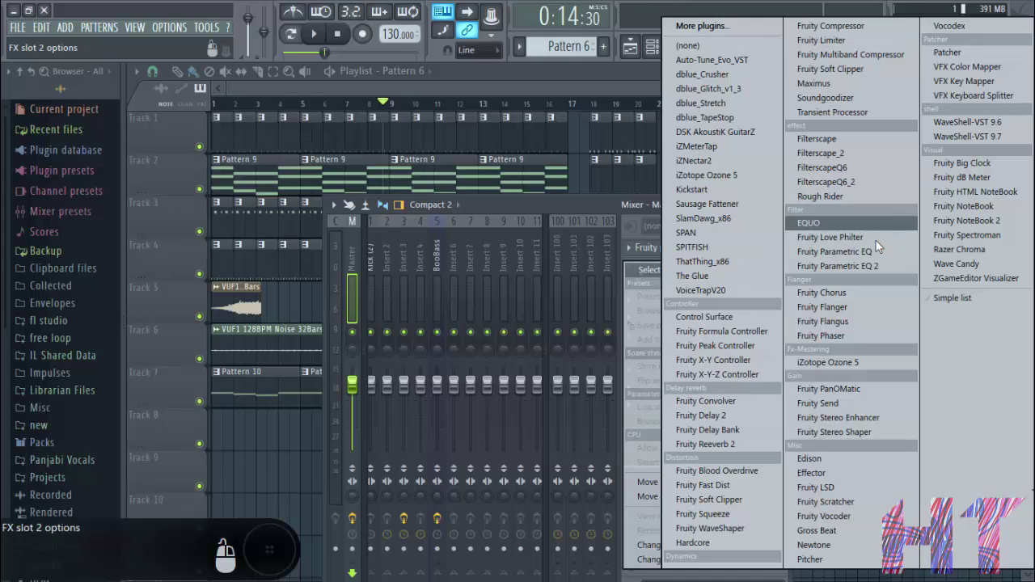
left_click(725, 444)
- Lower the wet level of the Master's Fruity Reeverb 2, play a short passage and close the reverb
left_click_drag(563, 269, 563, 285)
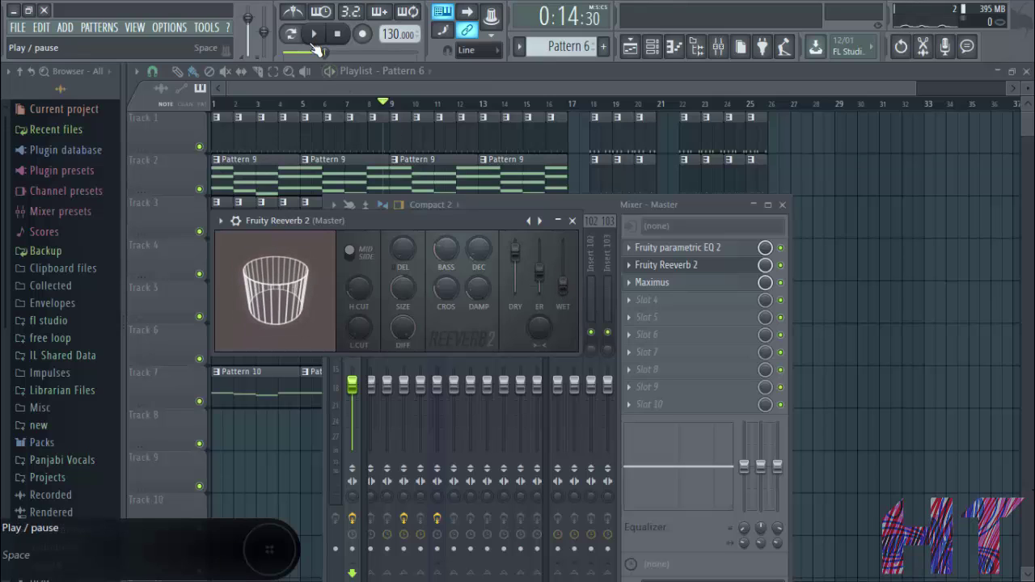
left_click(315, 35)
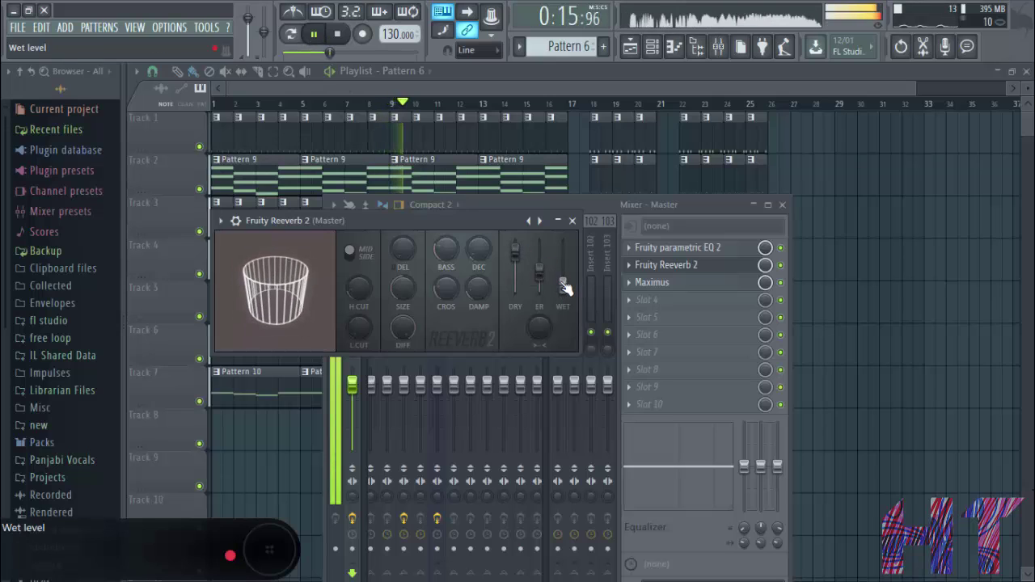
left_click(563, 284)
left_click(315, 34)
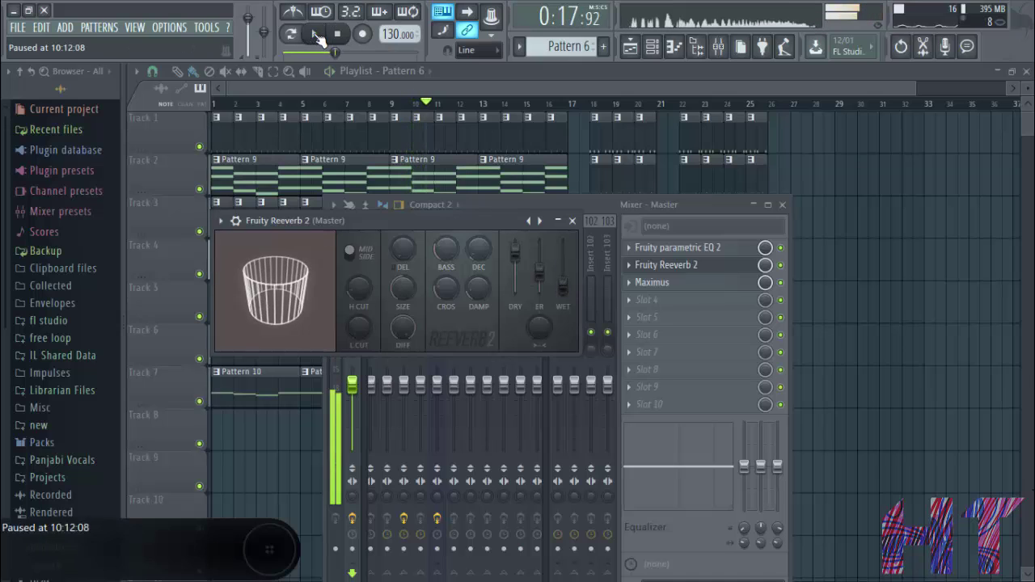
left_click(572, 220)
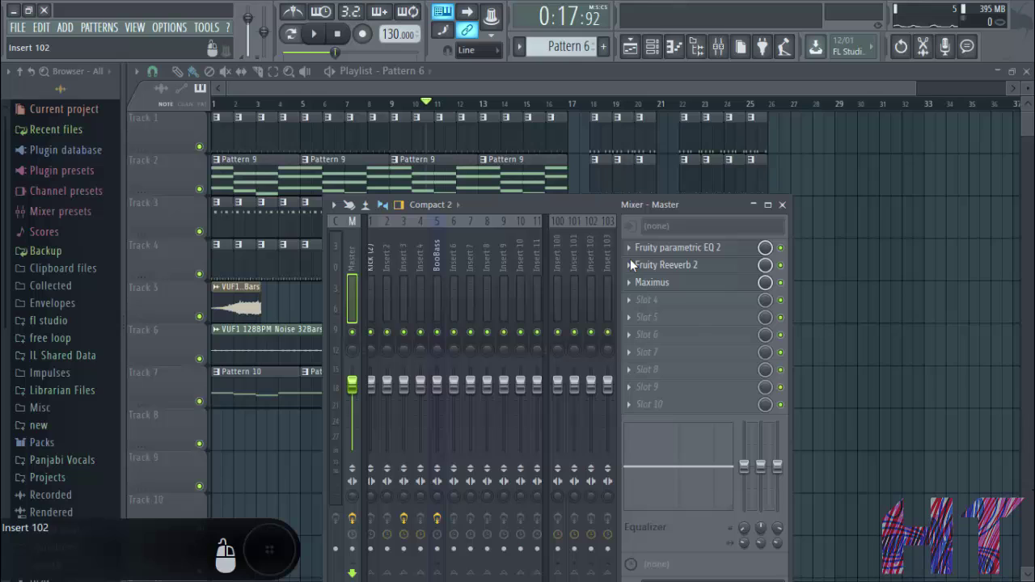
- Try a second Fruity Parametric EQ 2 after Maximus on the Master with slight band 3 to 7 adjustments, and remove it
left_click(644, 313)
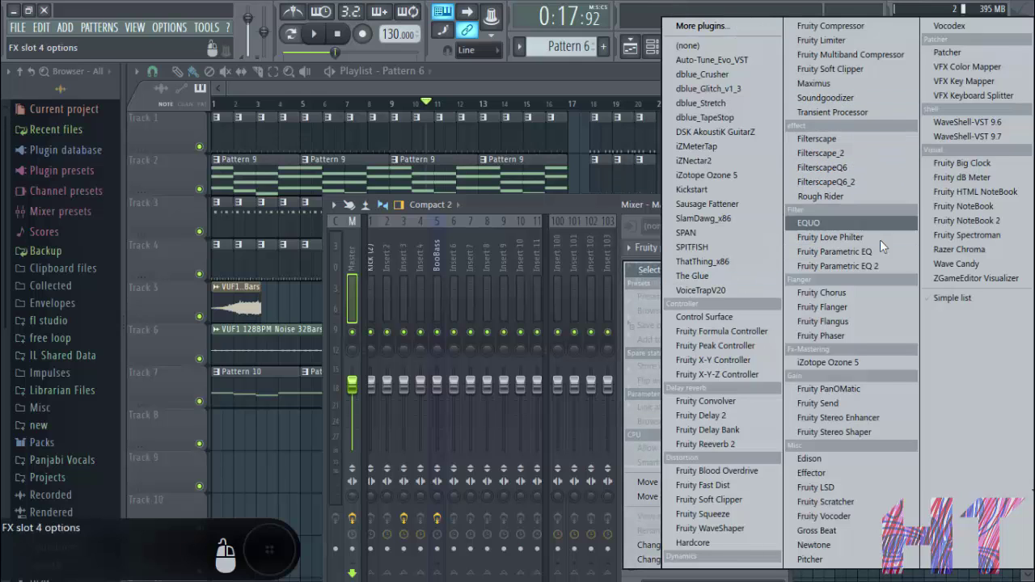
left_click(876, 263)
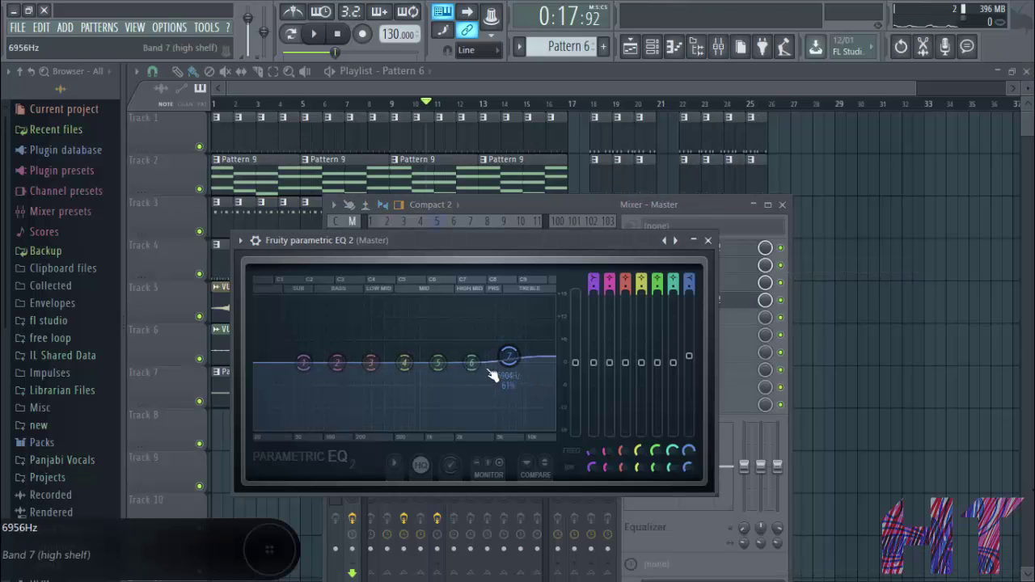
left_click_drag(472, 363, 405, 360)
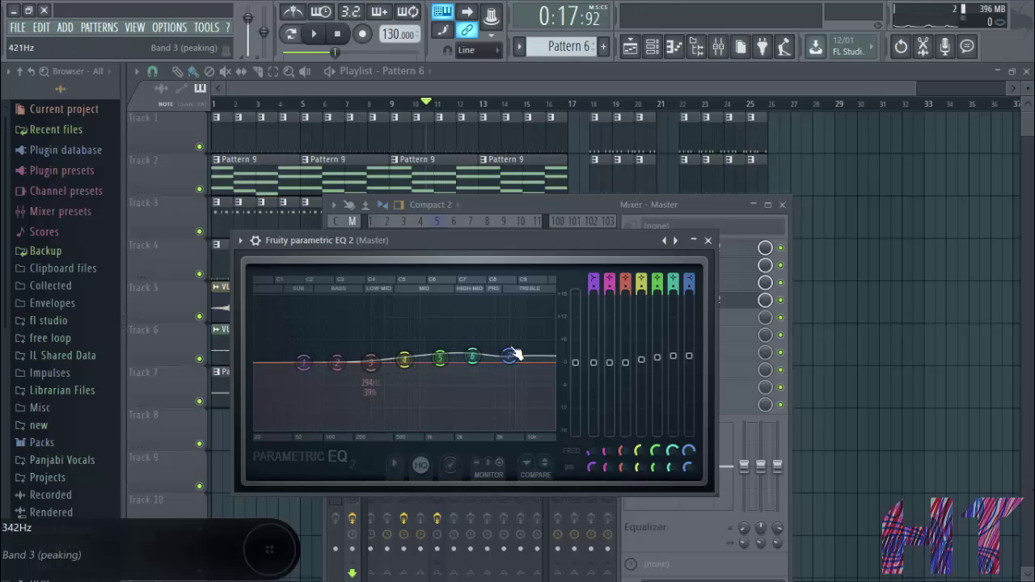
left_click_drag(510, 354, 439, 363)
left_click_drag(370, 361, 371, 364)
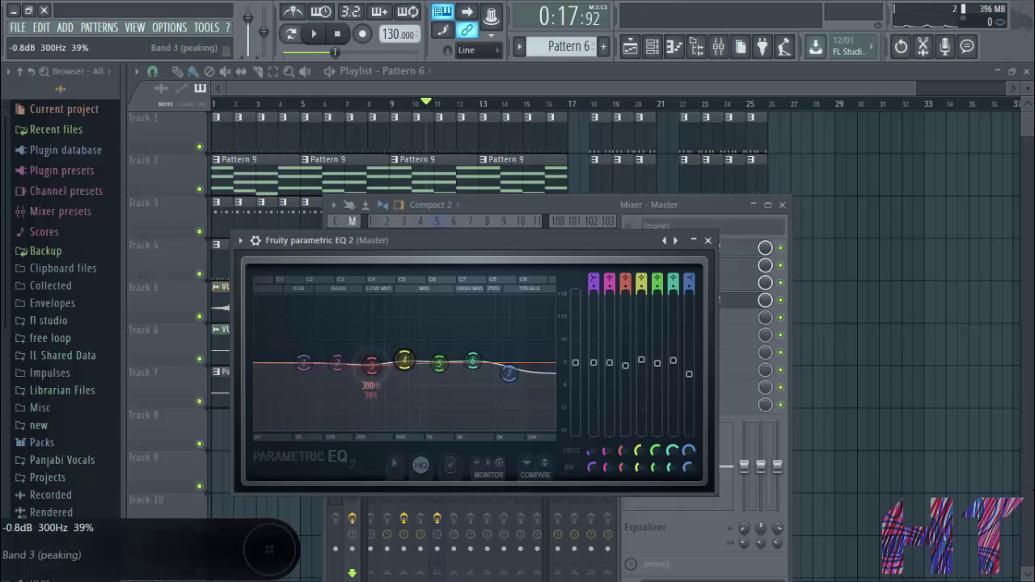
left_click(707, 240)
left_click(639, 301)
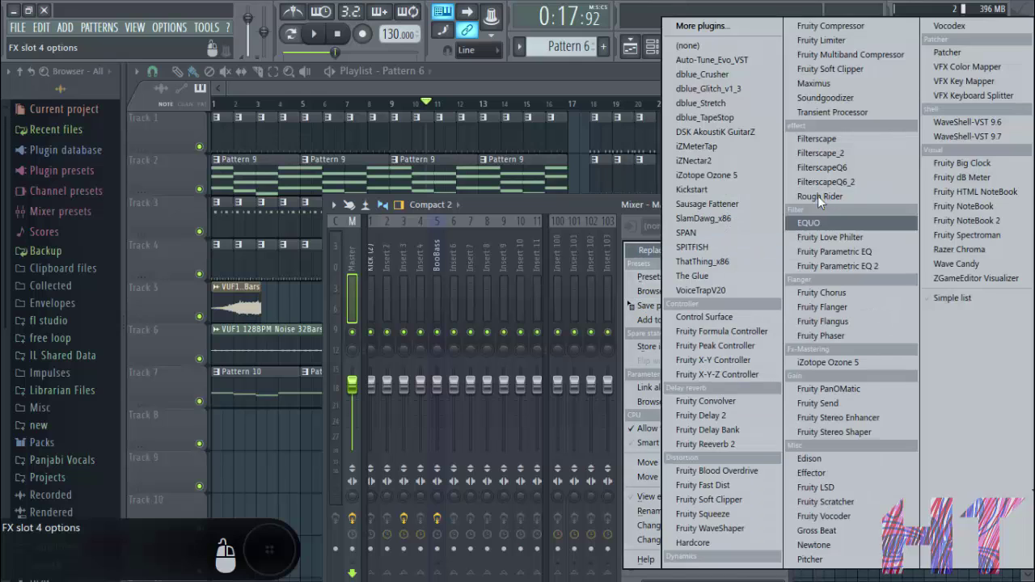
left_click(738, 76)
- Open the Master equalizer in slot 1 to review its curve, and close it
left_click(687, 247)
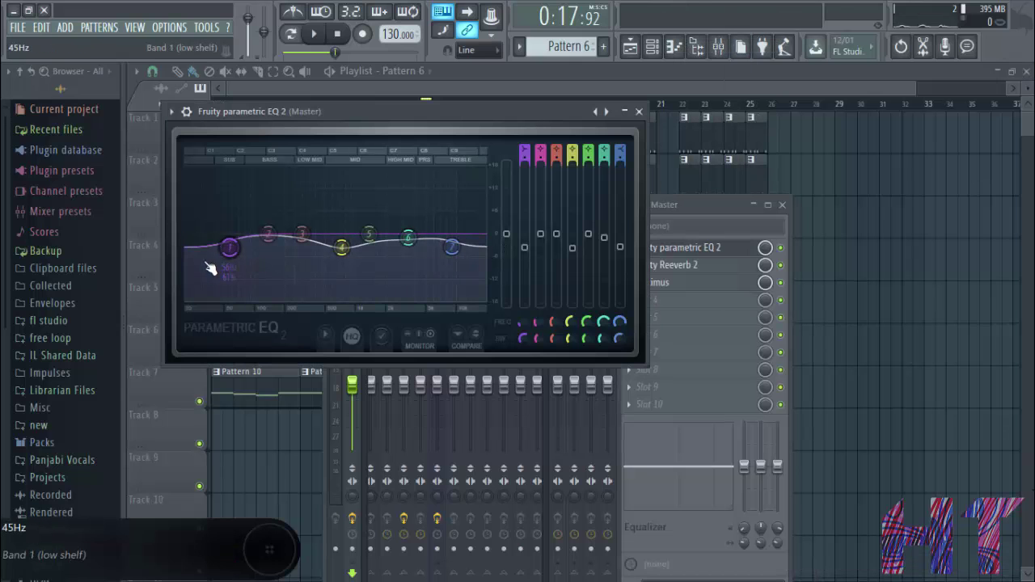
left_click(639, 113)
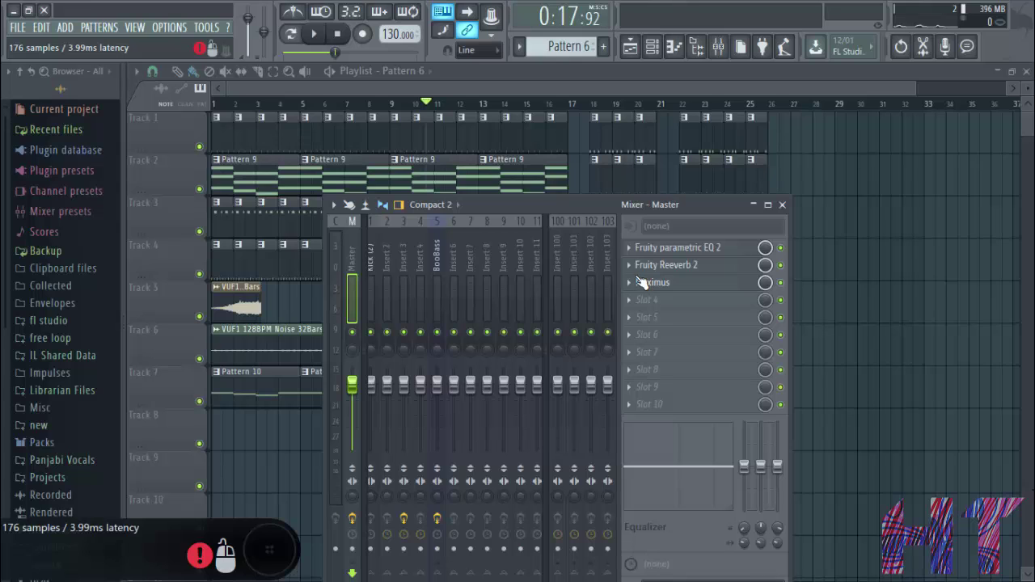
- Insert Fruity Limiter in slot 6 of the Master channel and close its window
left_click(654, 299)
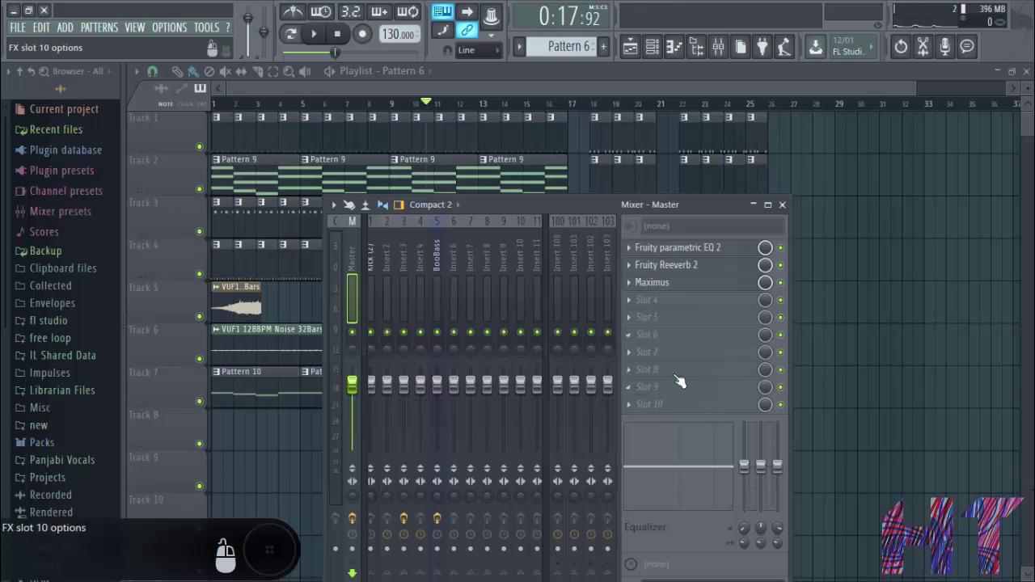
left_click(636, 335)
left_click(857, 44)
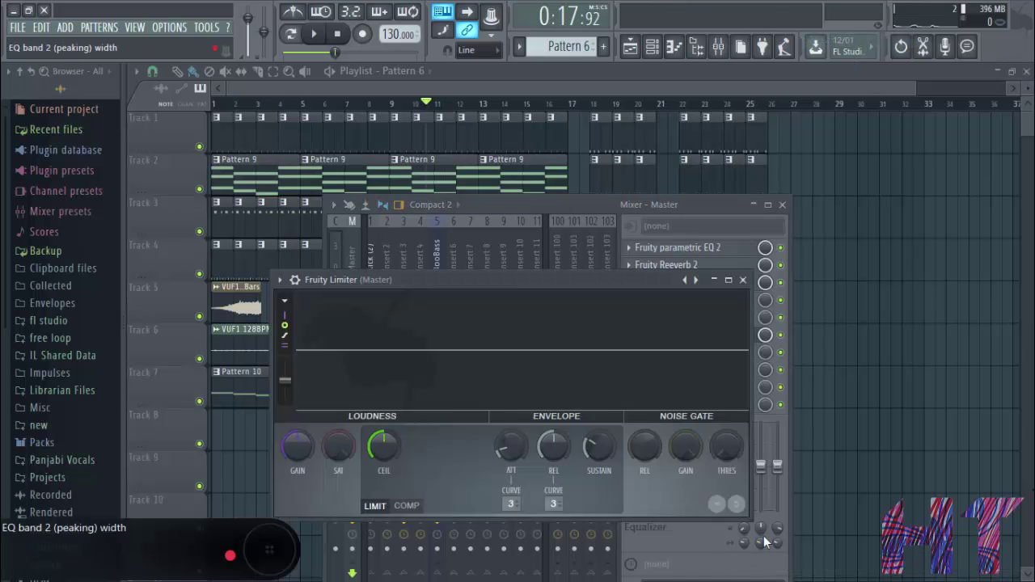
left_click_drag(579, 282, 667, 305)
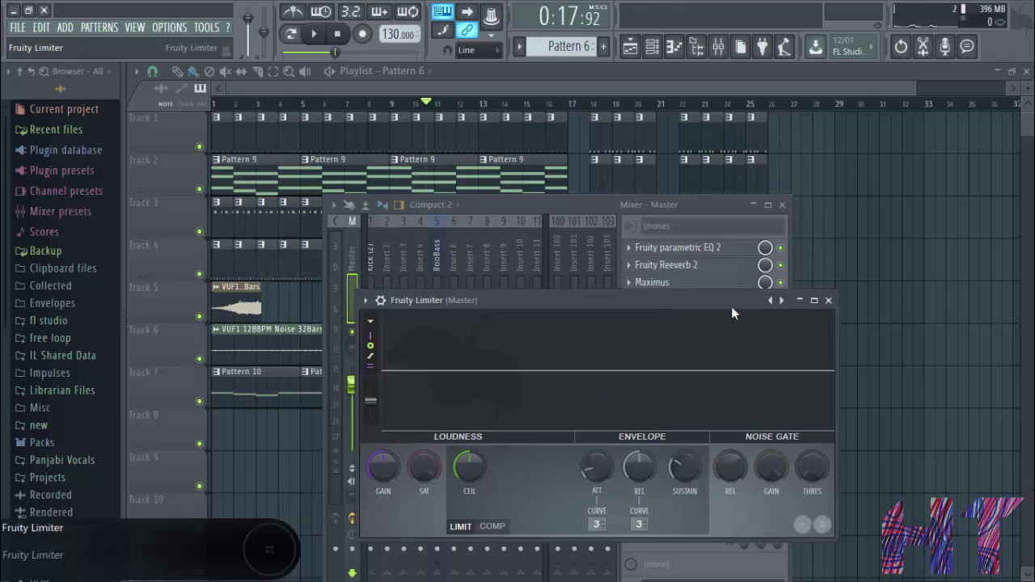
left_click(828, 299)
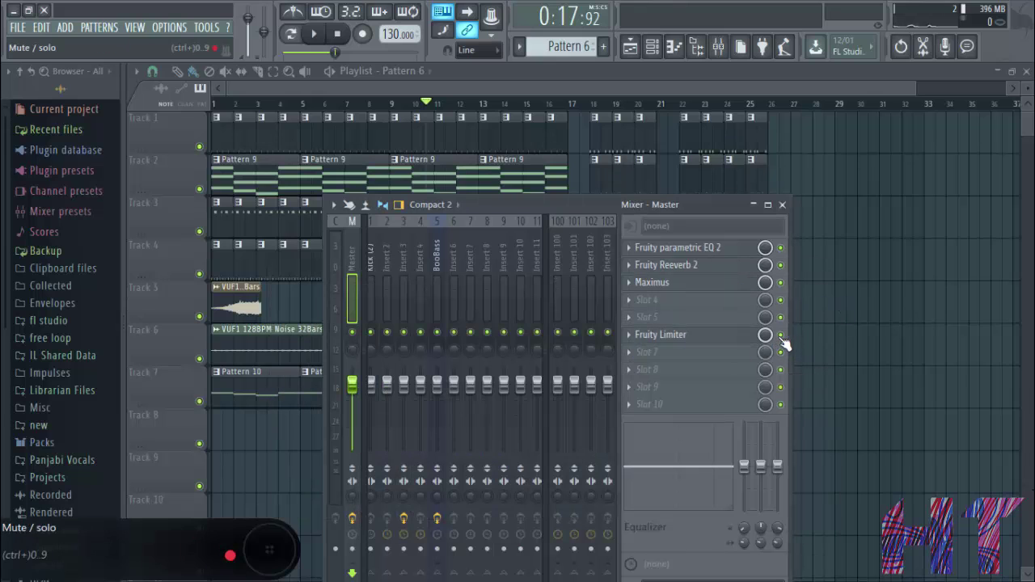
- Toggle the Master's Fruity Limiter off and on and play a short passage to compare the level
left_click(781, 335)
key("space")
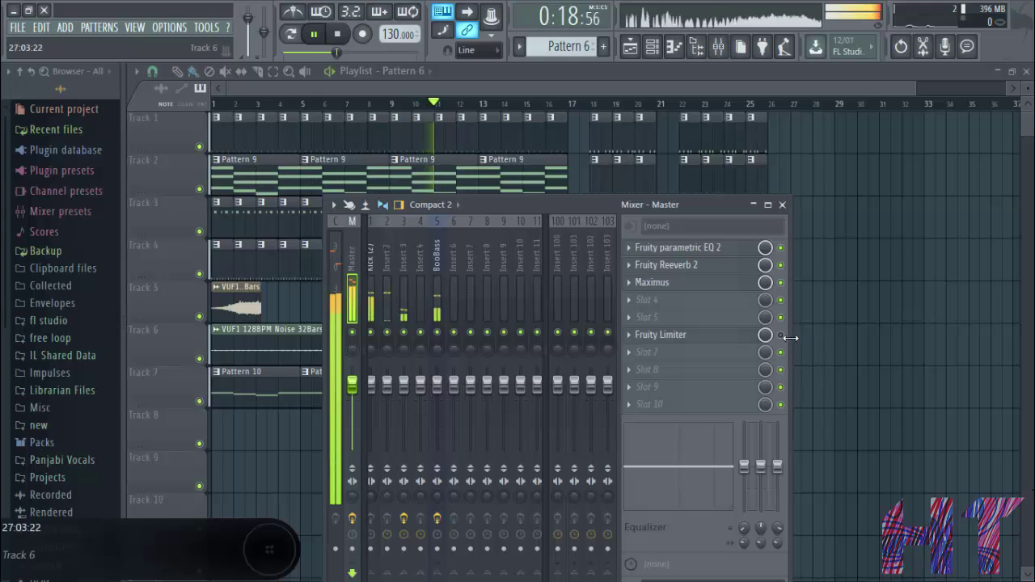
key("space")
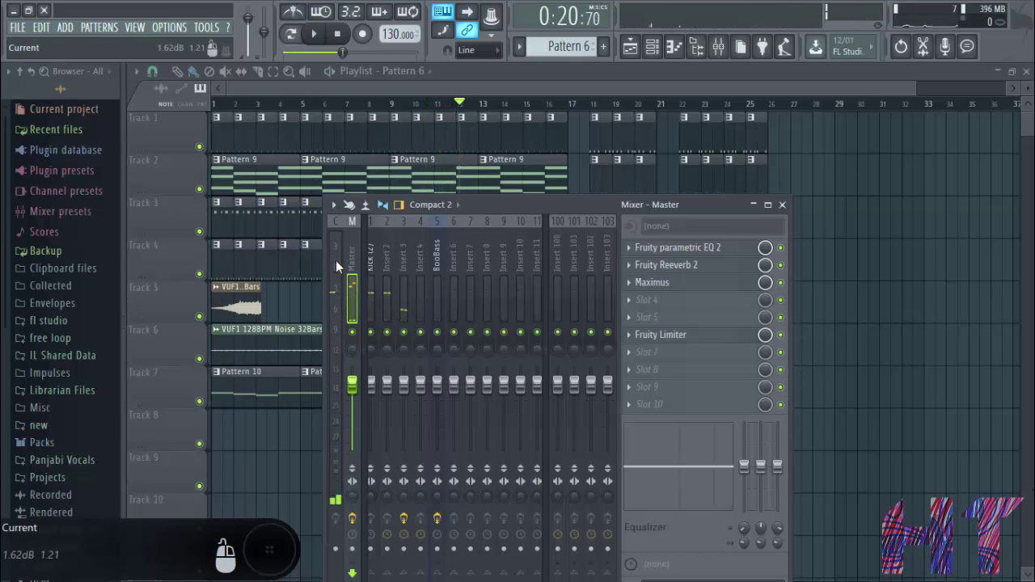
left_click(780, 335)
- Open the Master's Fruity Limiter and raise its gain slightly
left_click(679, 334)
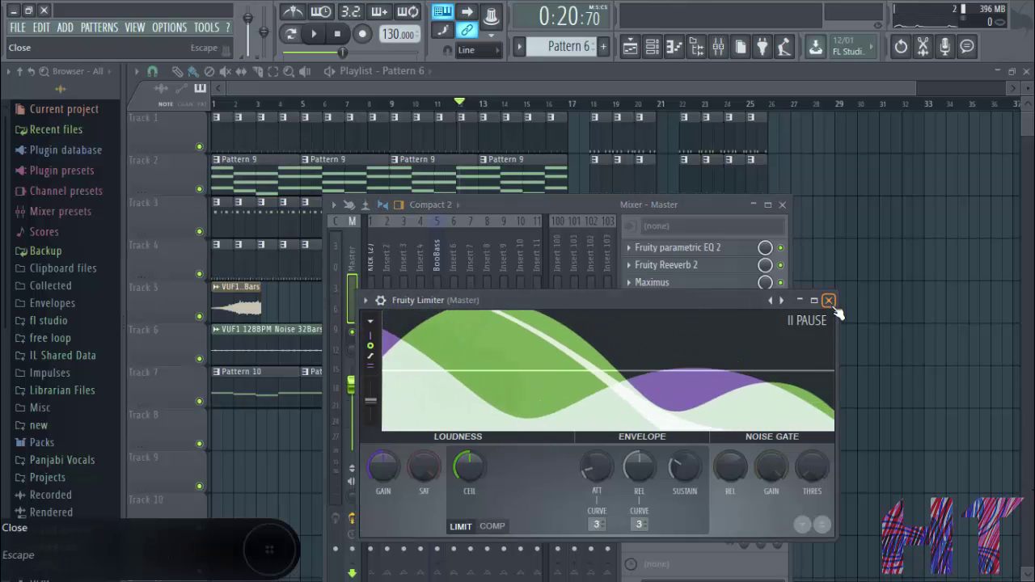
left_click(828, 300)
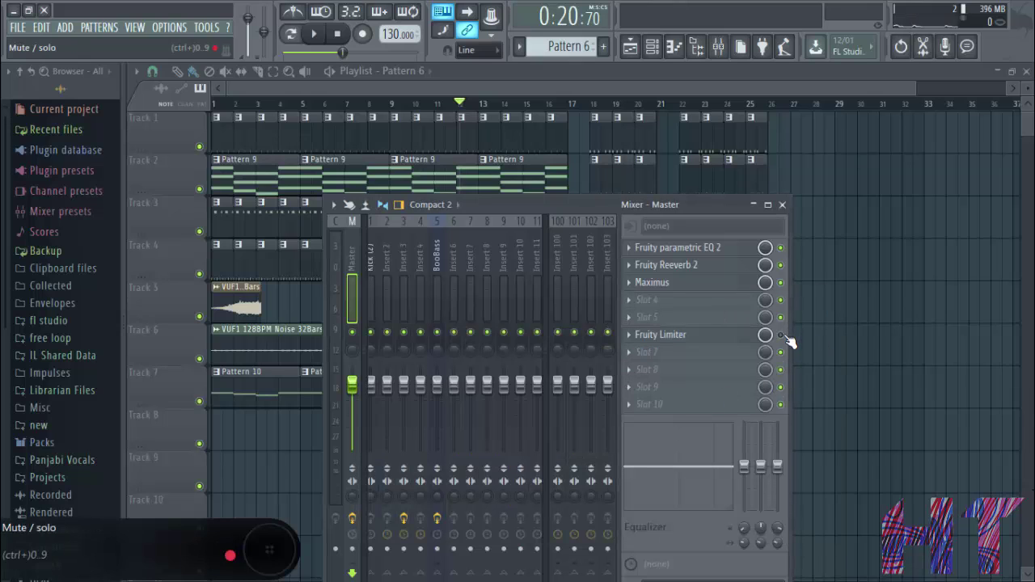
left_click(717, 335)
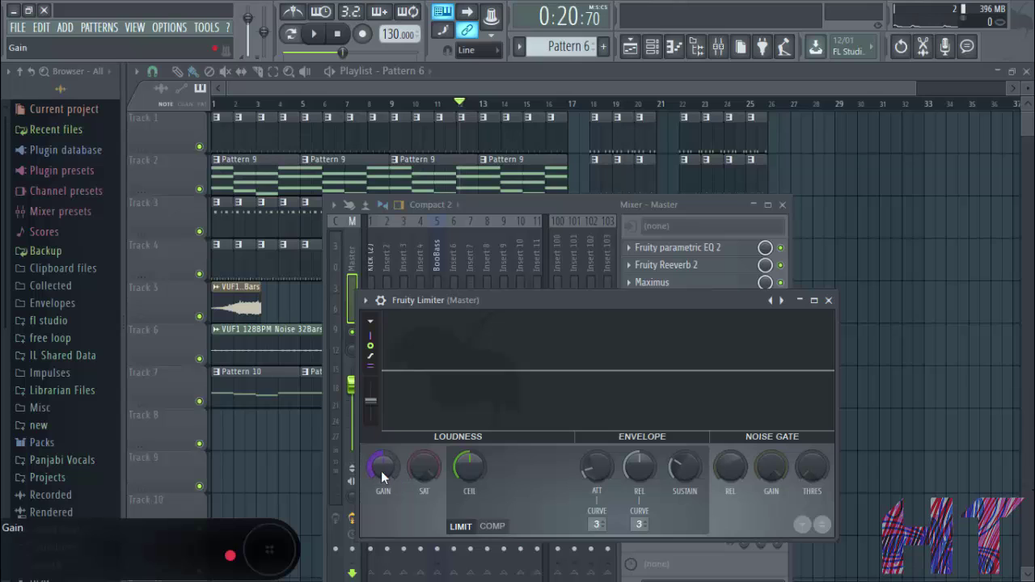
left_click_drag(380, 471, 305, 57)
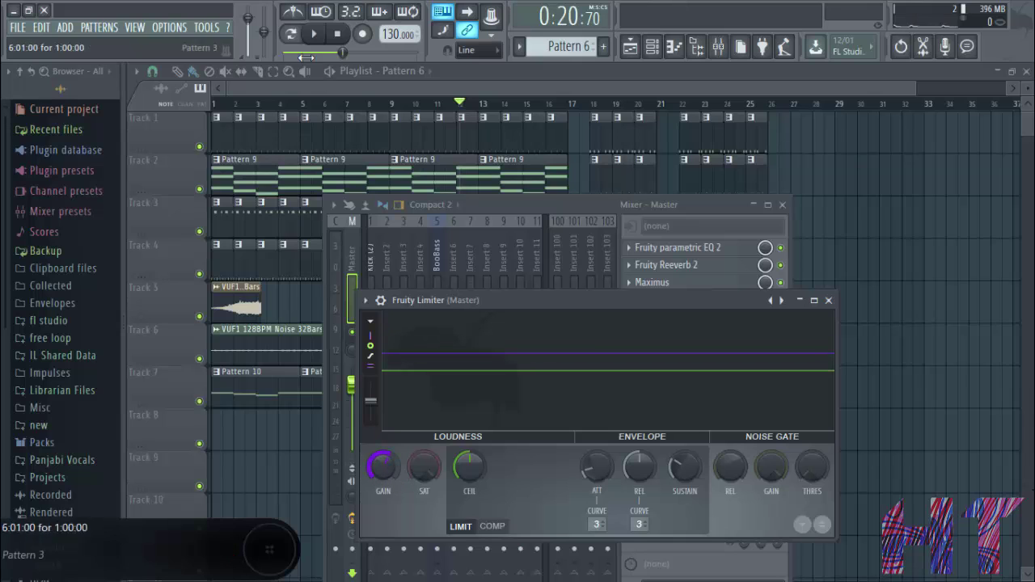
- Play a short passage, set the Master's Fruity Limiter gain to 1.4 dB, and close its window
left_click(314, 33)
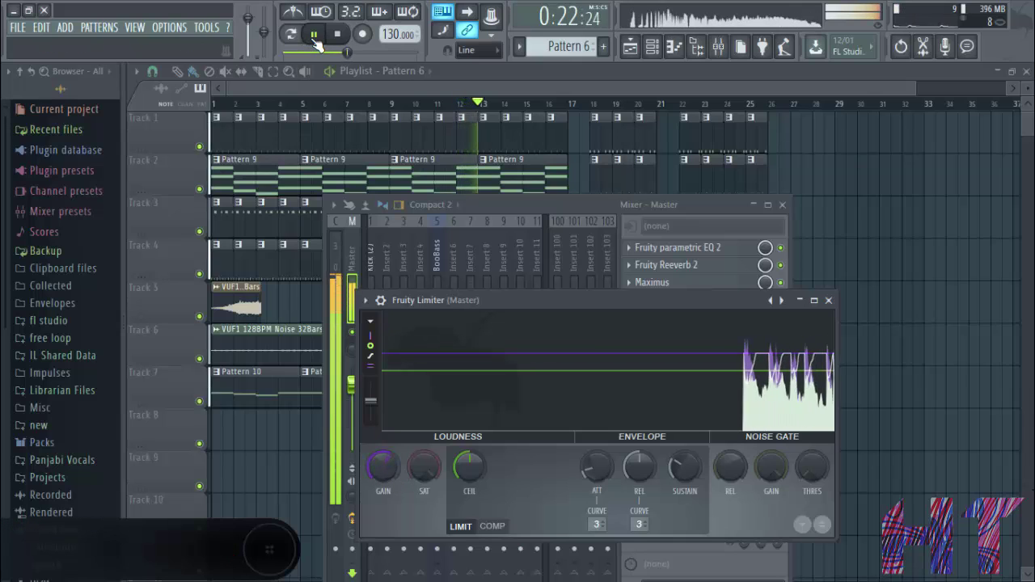
left_click(315, 37)
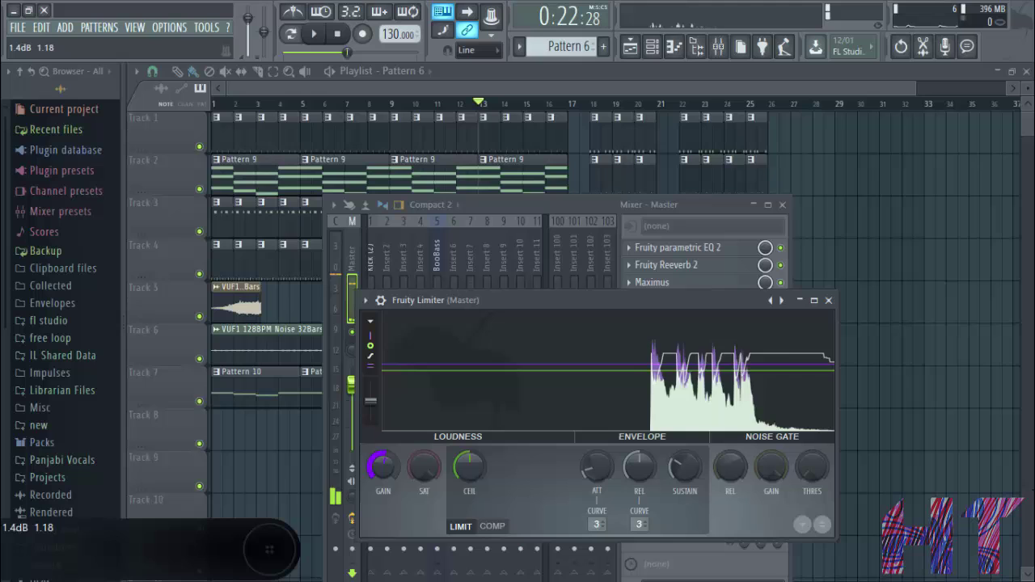
left_click(830, 300)
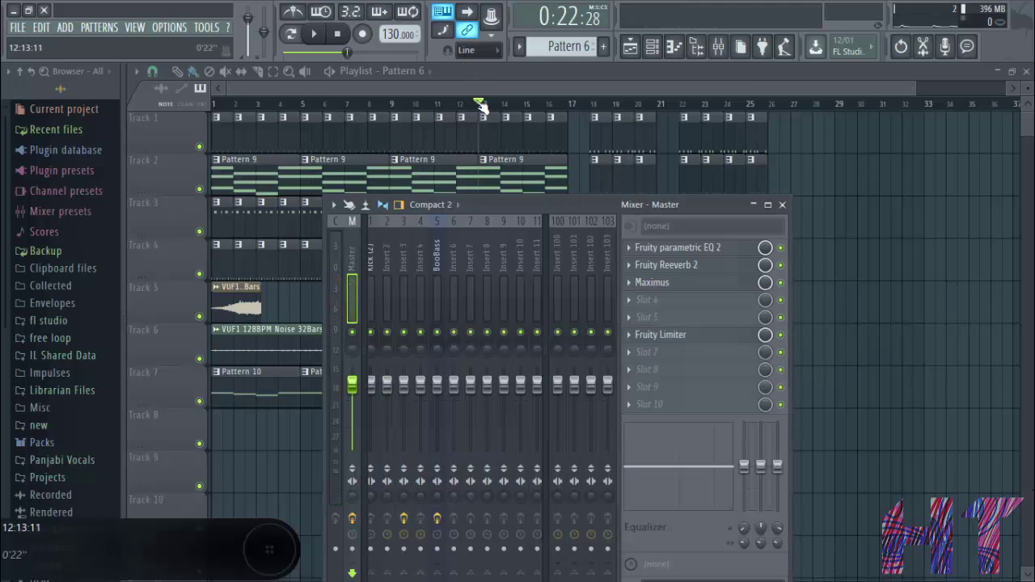
- Play the song from the beginning with the mixer shown to check the Master output level
left_click_drag(476, 104, 214, 105)
left_click(320, 34)
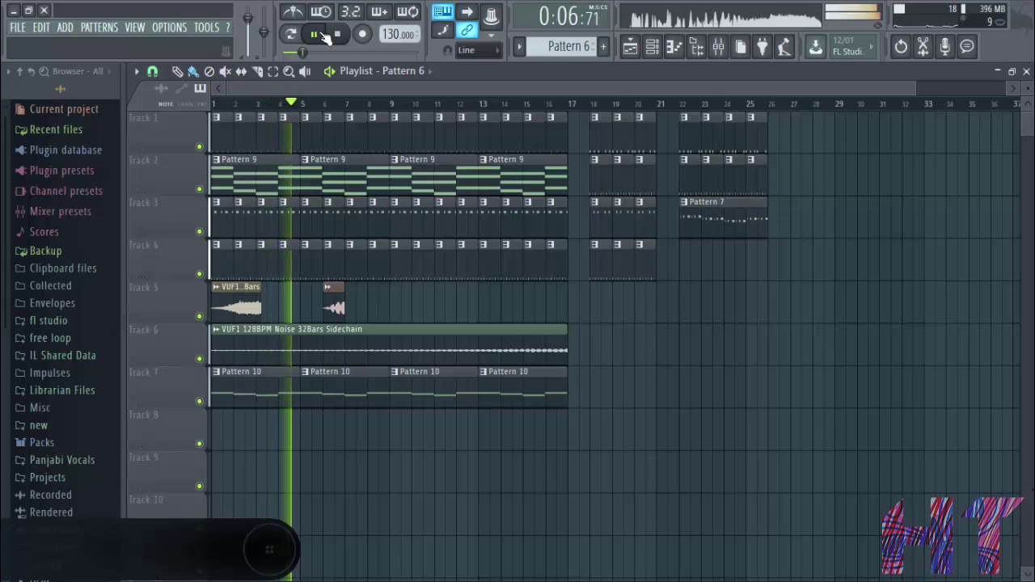
left_click(314, 34)
key("F9")
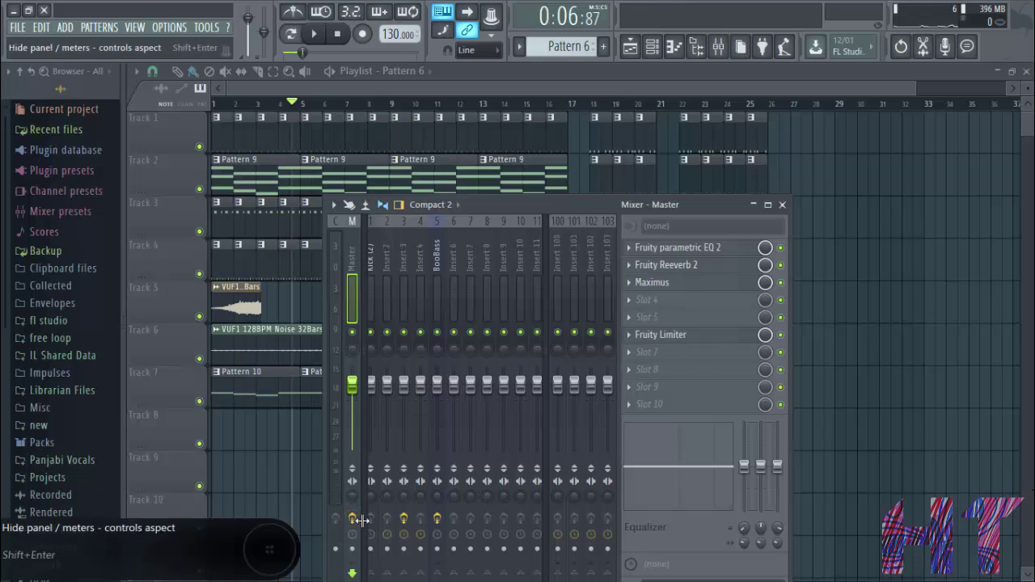
left_click(314, 34)
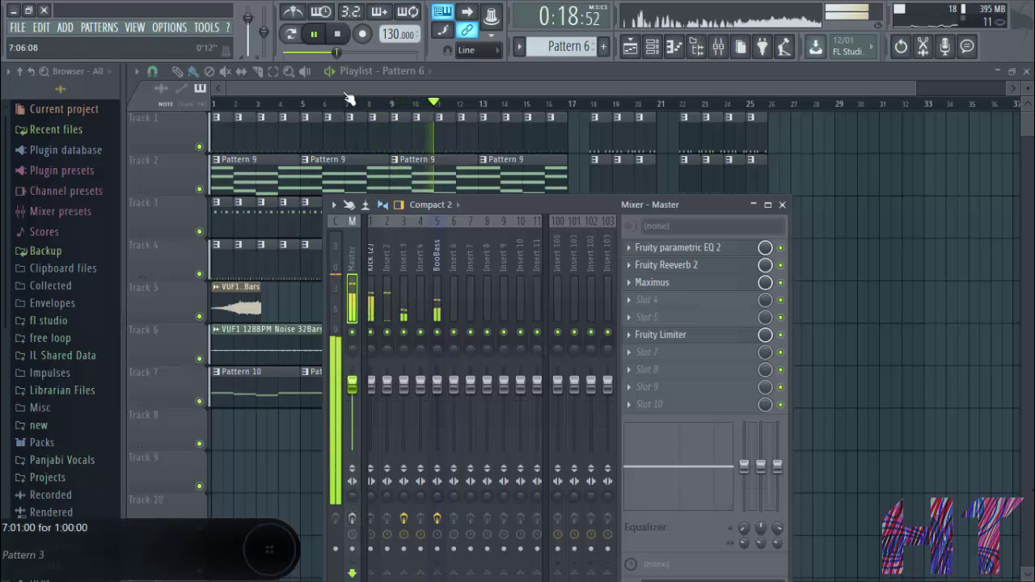
key("space")
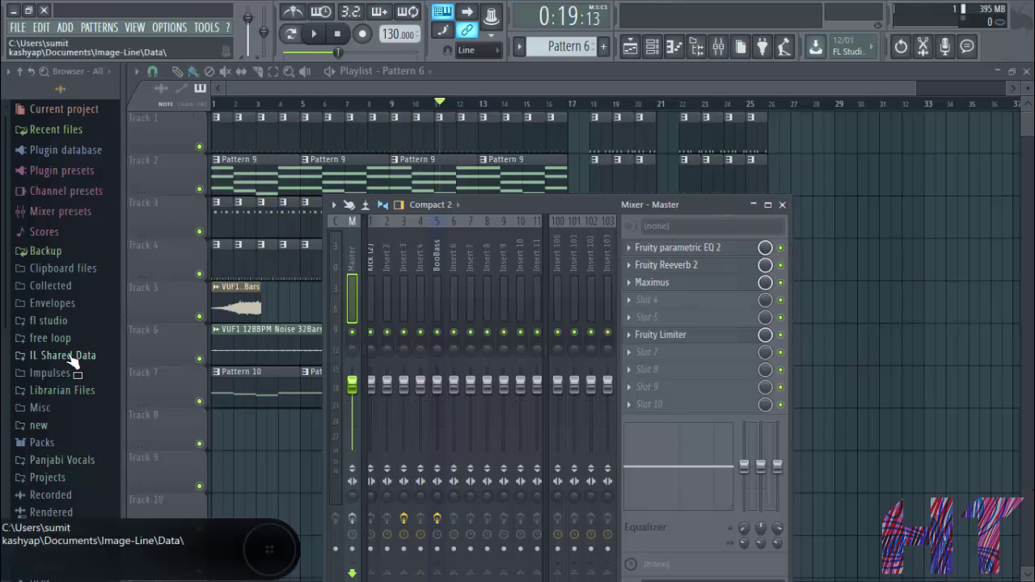
- Audition the Master Mix preset from the fl studio folder on the Master channel, and load Mastering_02 from the Ultimate Mixer Preset Pack
left_click(60, 321)
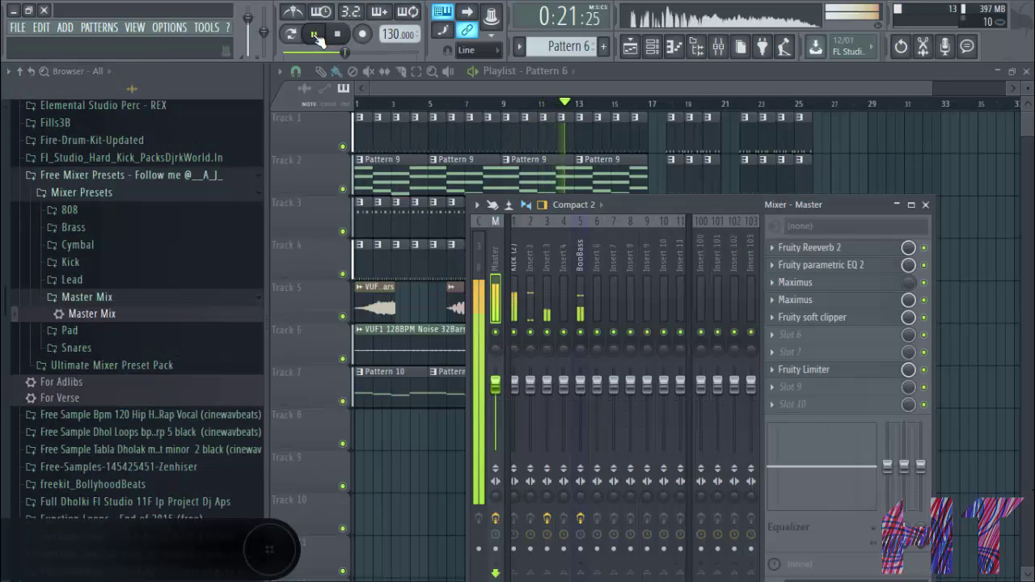
left_click(315, 35)
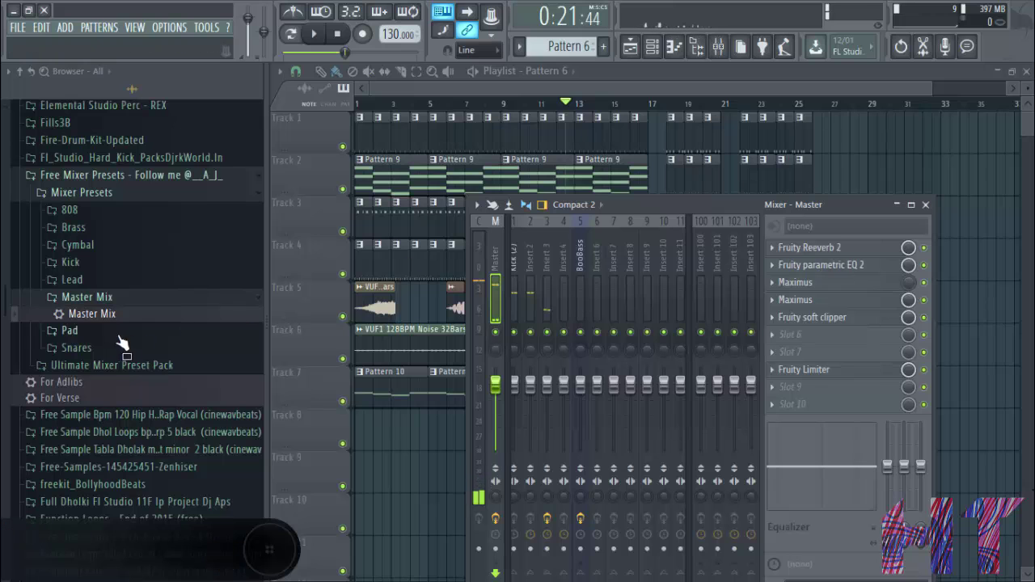
left_click(97, 365)
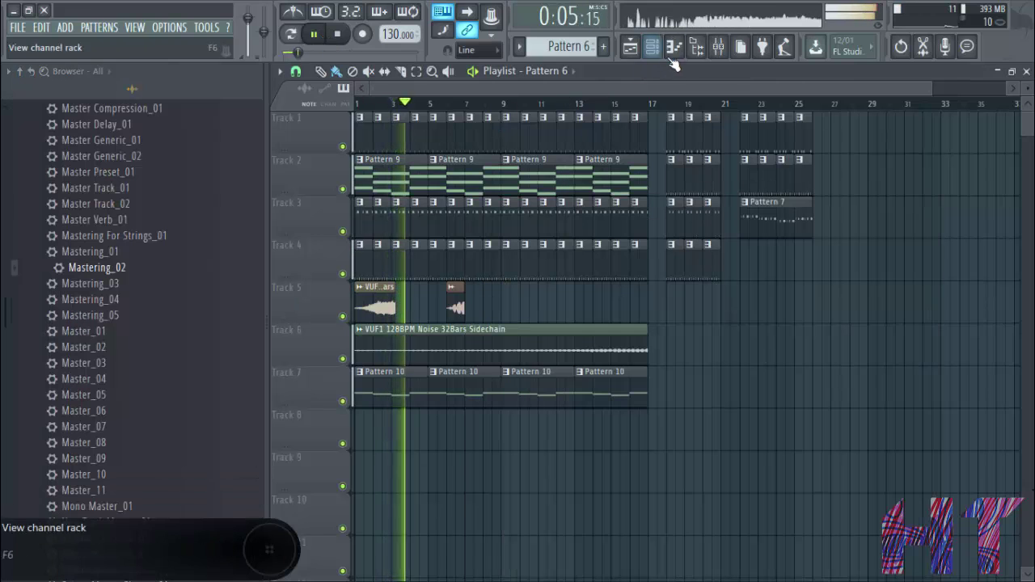
left_click(719, 46)
left_click(315, 34)
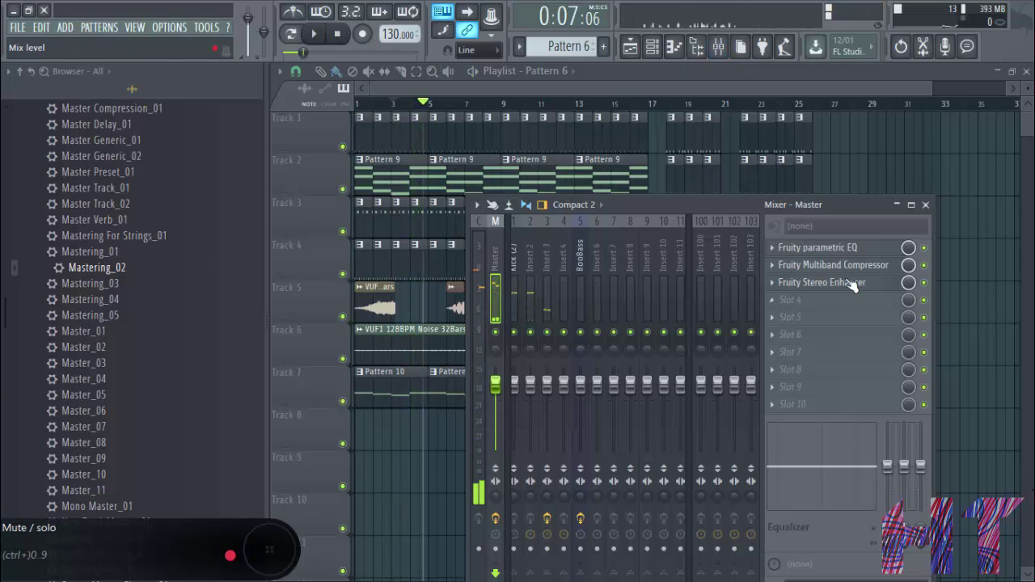
- Review the settings of the Master's parametric EQ, Multiband Compressor and Stereo Enhancer from the Mastering_02 preset
left_click(872, 253)
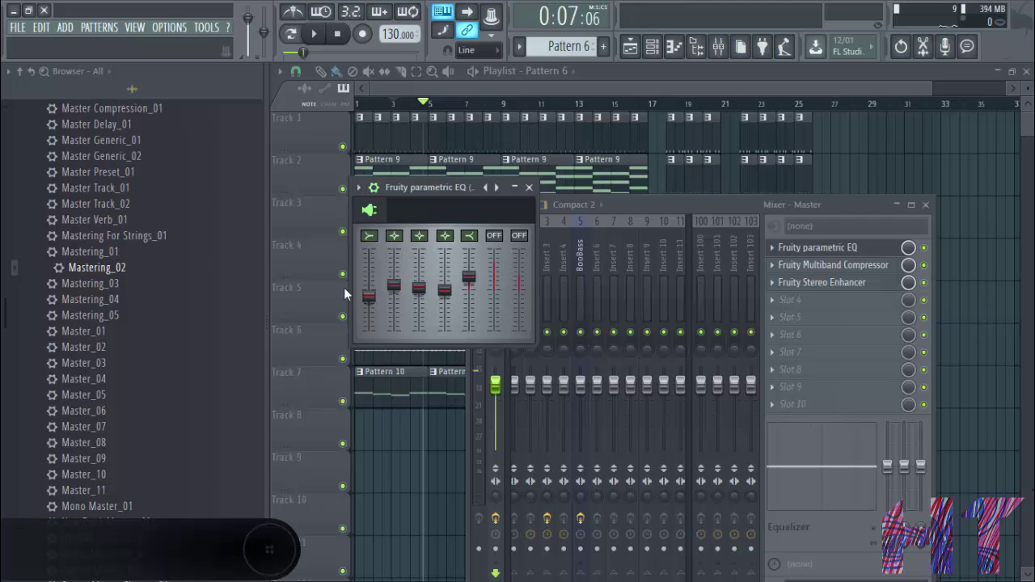
left_click(529, 187)
left_click(846, 266)
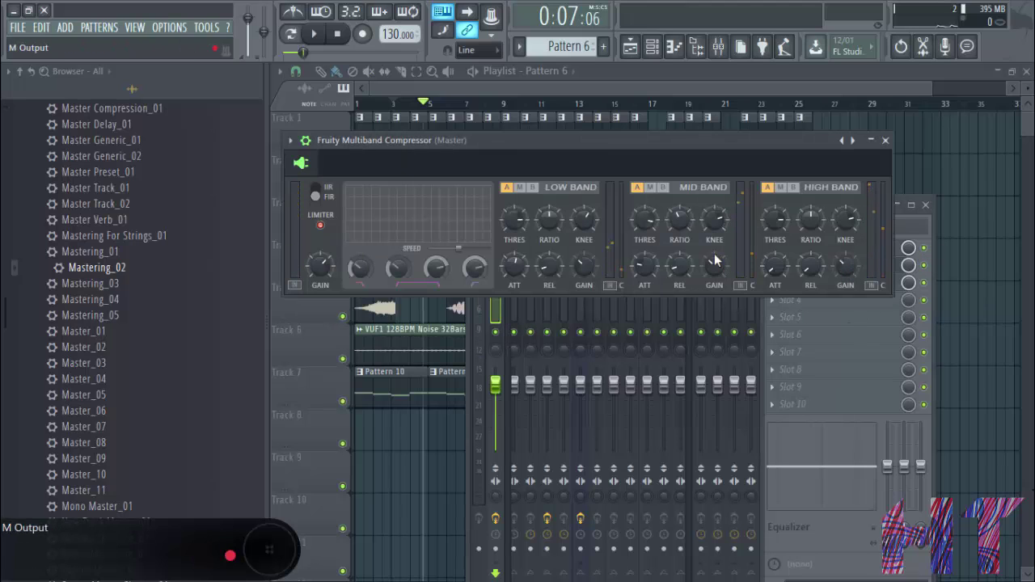
left_click(883, 138)
left_click(841, 282)
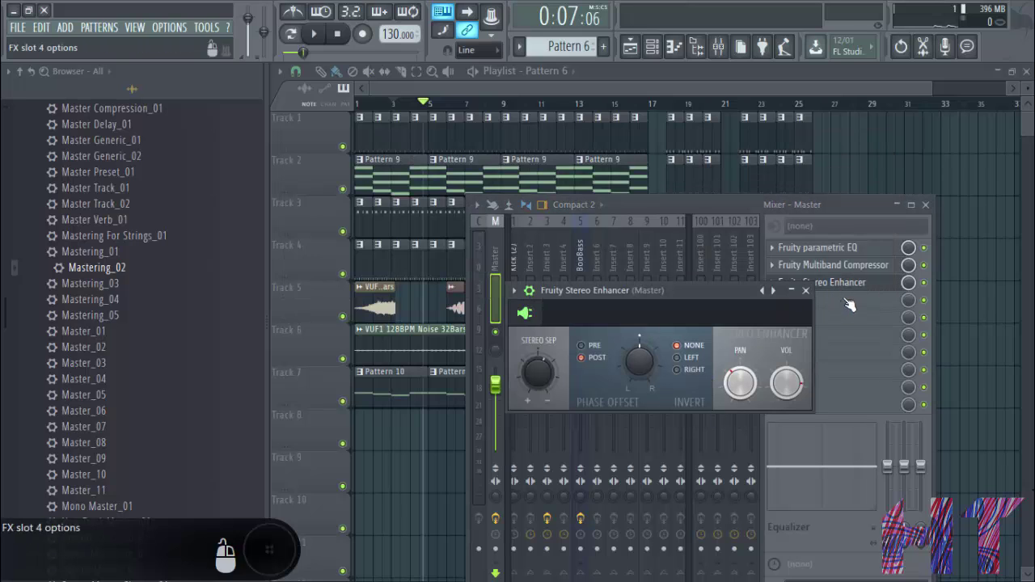
left_click(806, 291)
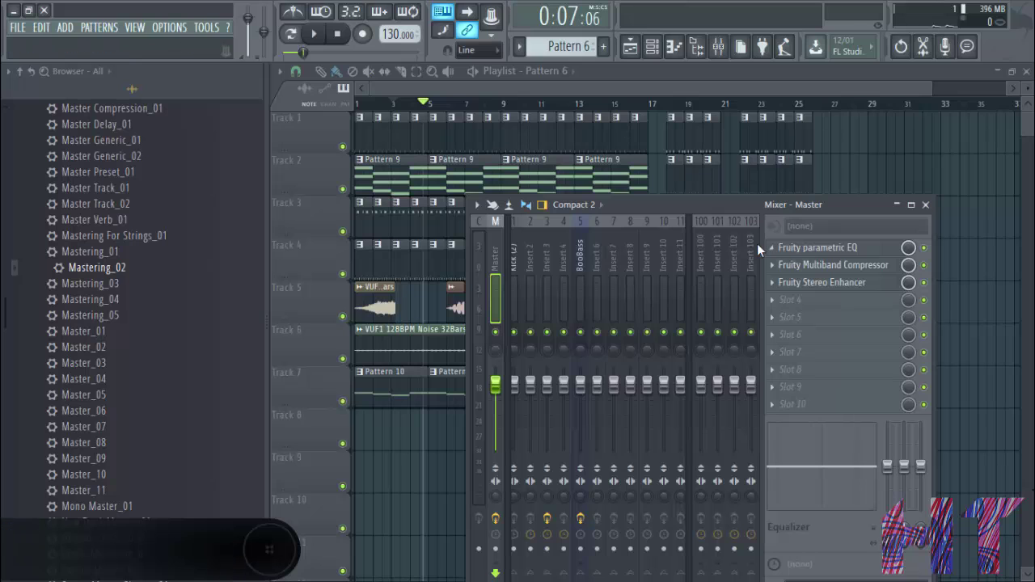
- Load the Mastering_03 preset onto the Master channel and play short passages while watching the mixer
left_click_drag(105, 291, 496, 282)
left_click(314, 33)
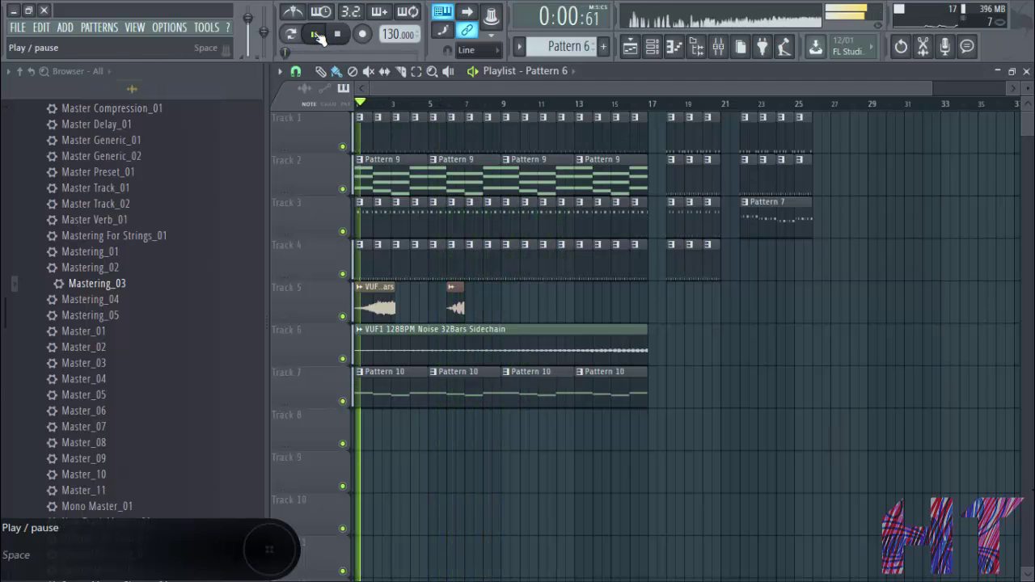
left_click(314, 33)
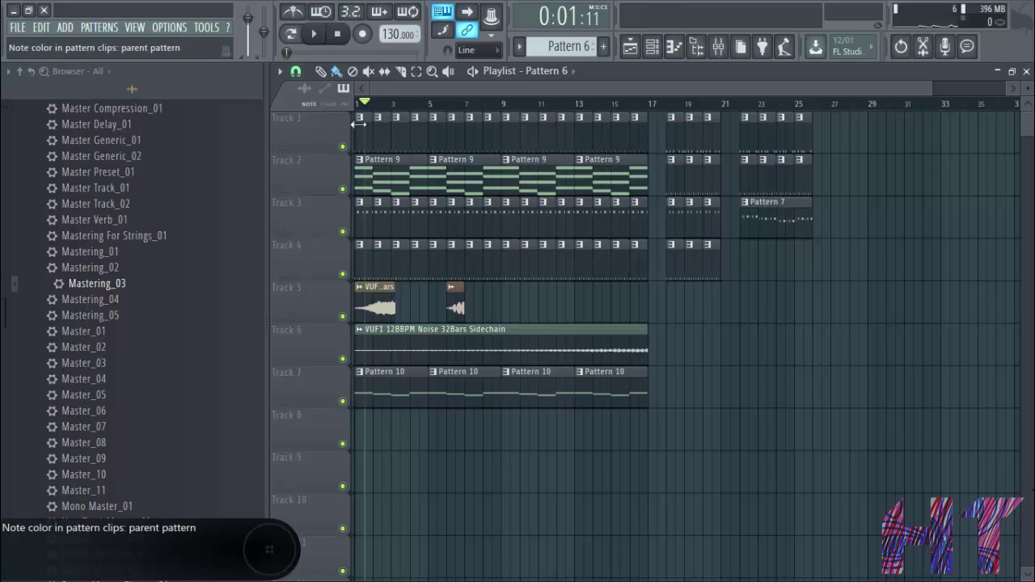
left_click(719, 49)
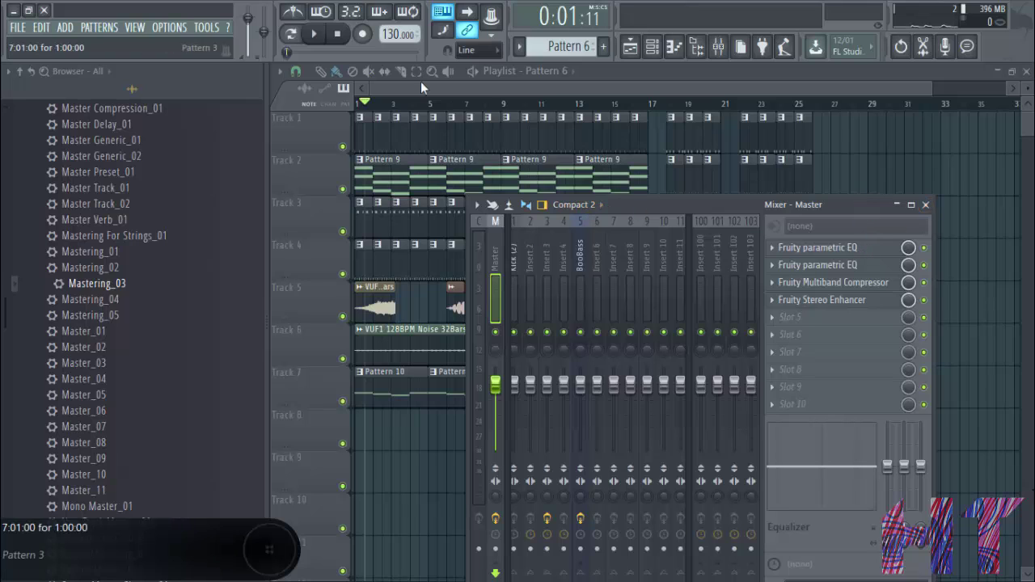
left_click(314, 33)
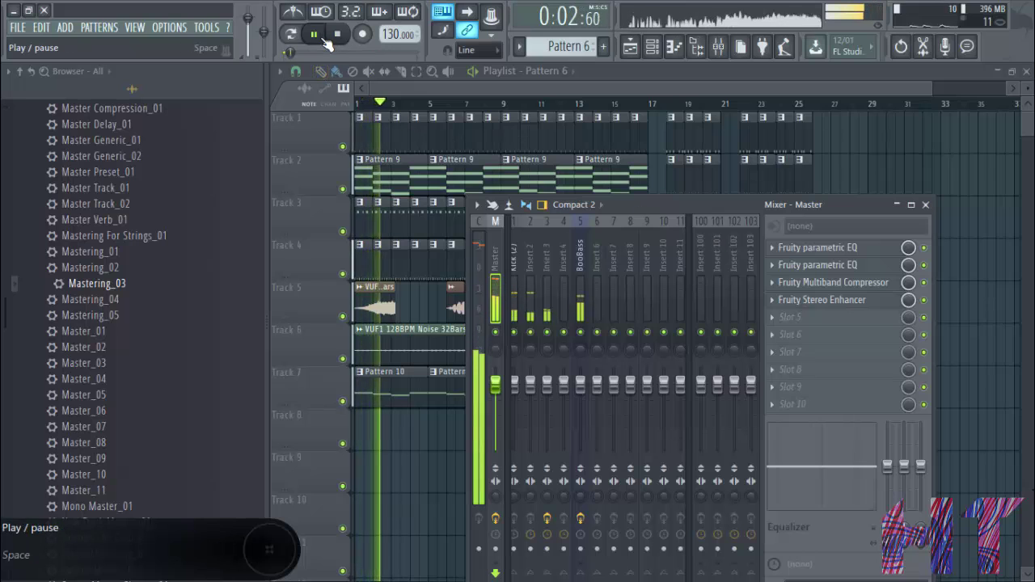
left_click(314, 33)
- Review the settings of both parametric EQs, the Multiband Compressor and the Stereo Enhancer from the Mastering_03 preset
left_click(845, 248)
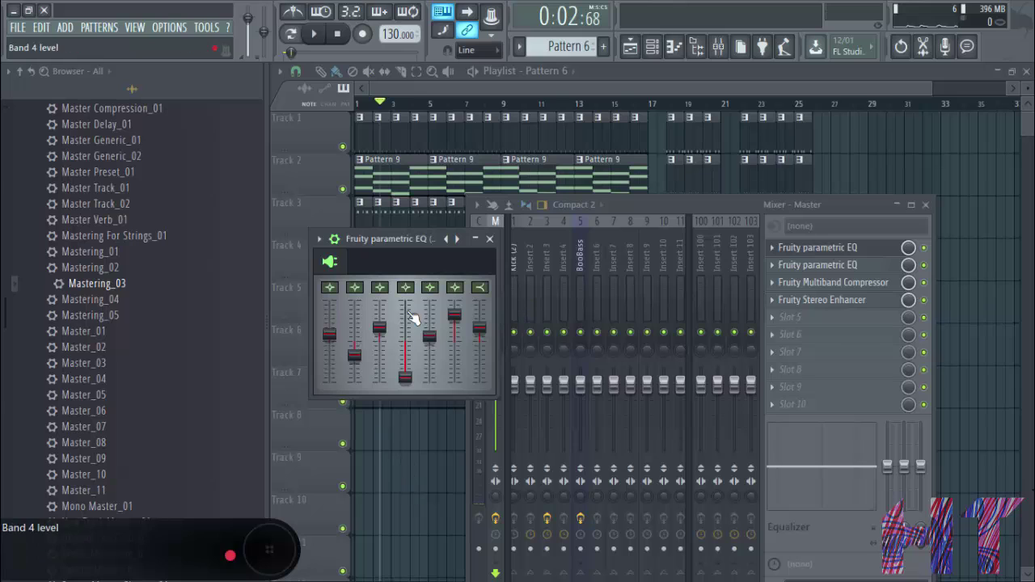
left_click(489, 239)
left_click(814, 267)
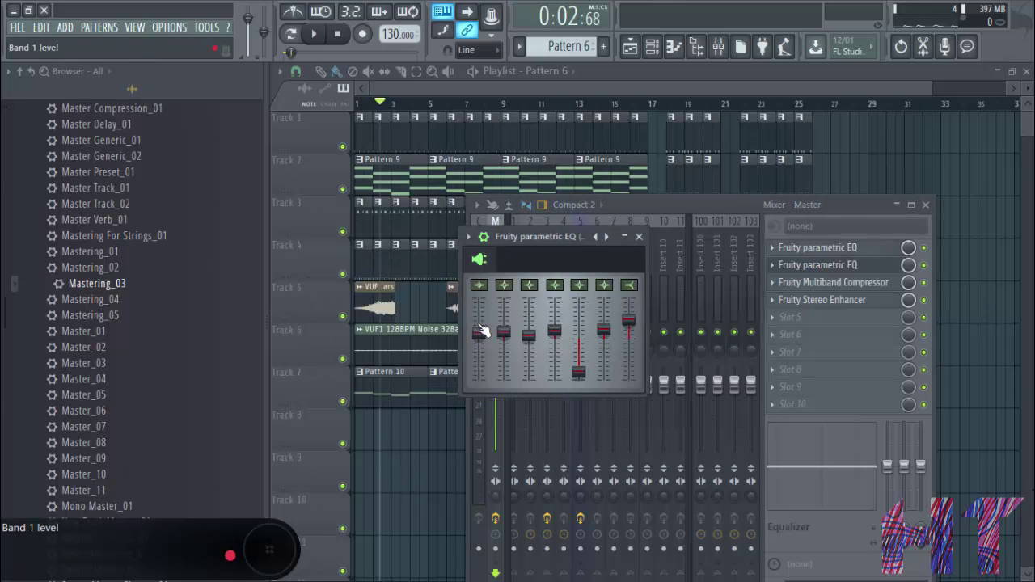
left_click(639, 237)
left_click(791, 281)
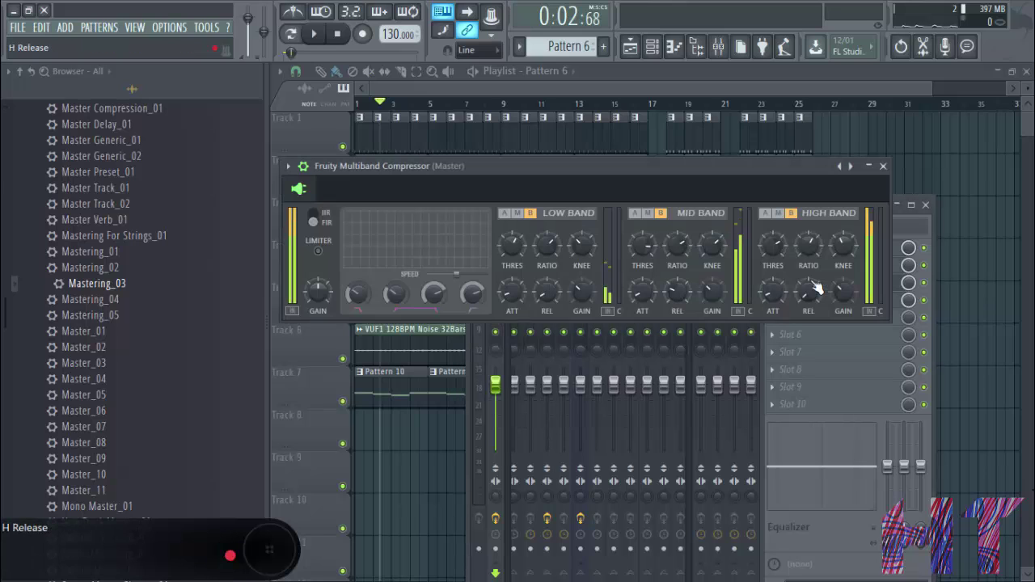
left_click(883, 166)
left_click(871, 300)
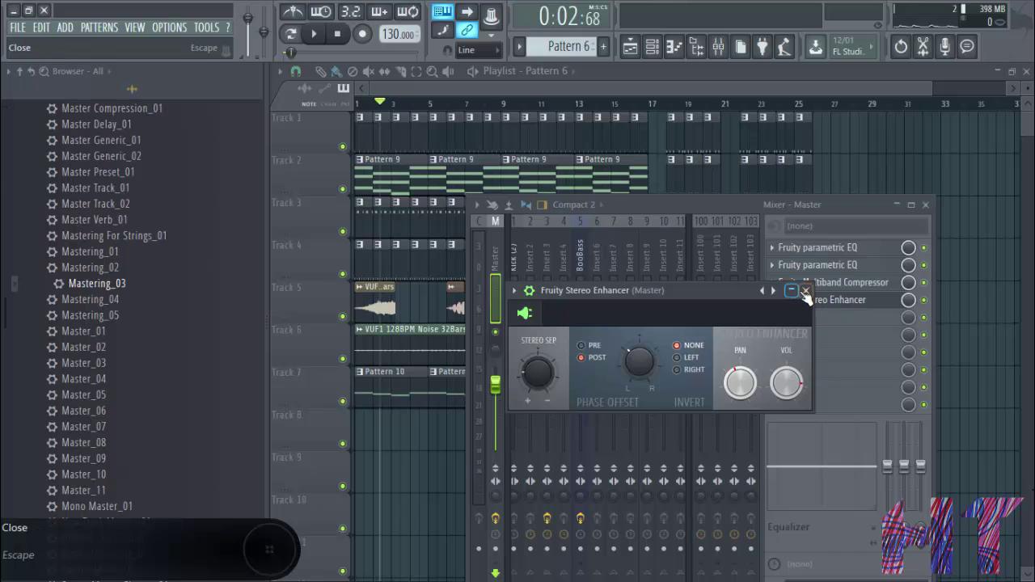
left_click(806, 290)
- Load the Mastering_04 preset onto the Master channel and play a passage with the mixer shown
left_click(315, 35)
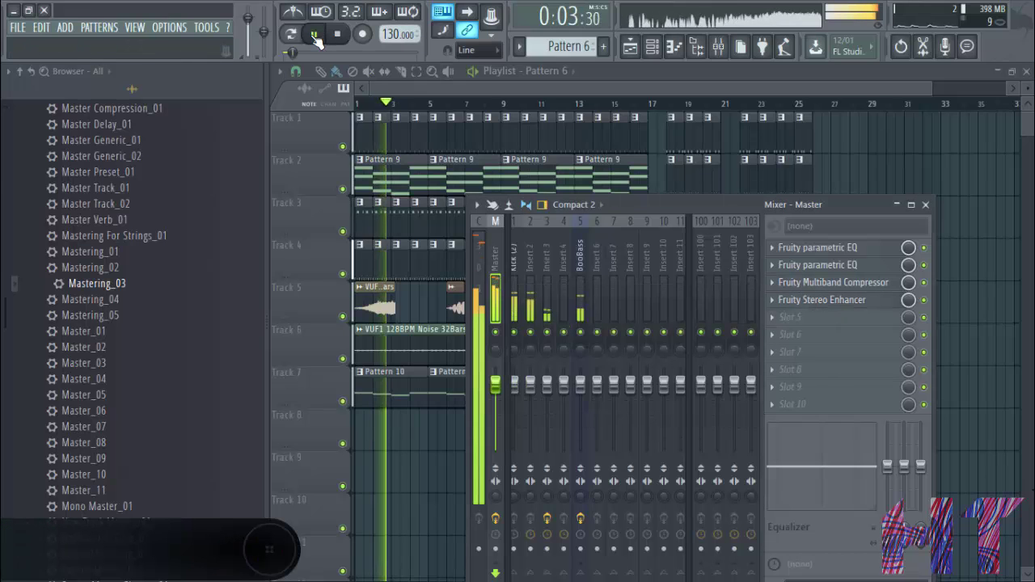
left_click(315, 35)
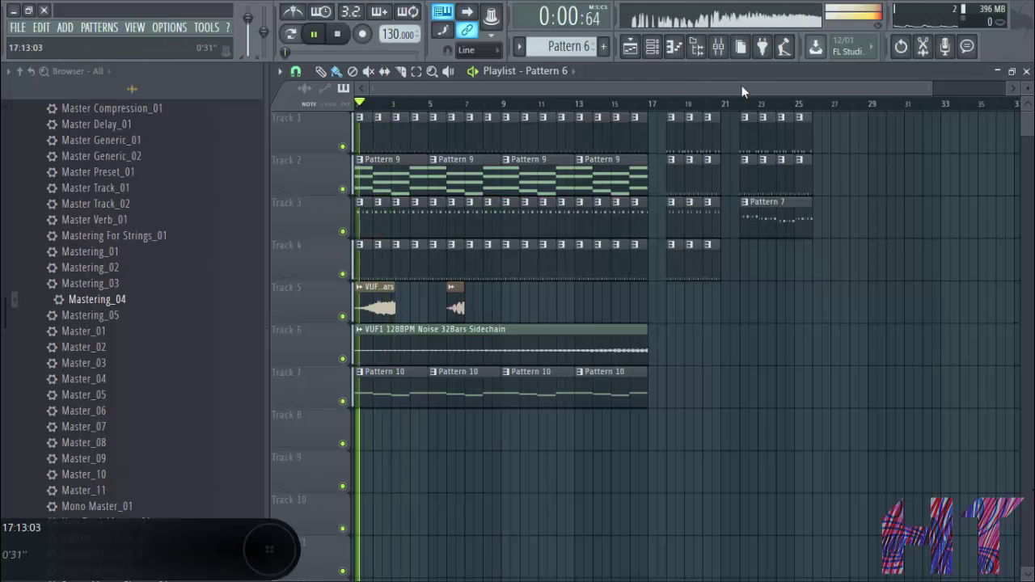
left_click(718, 46)
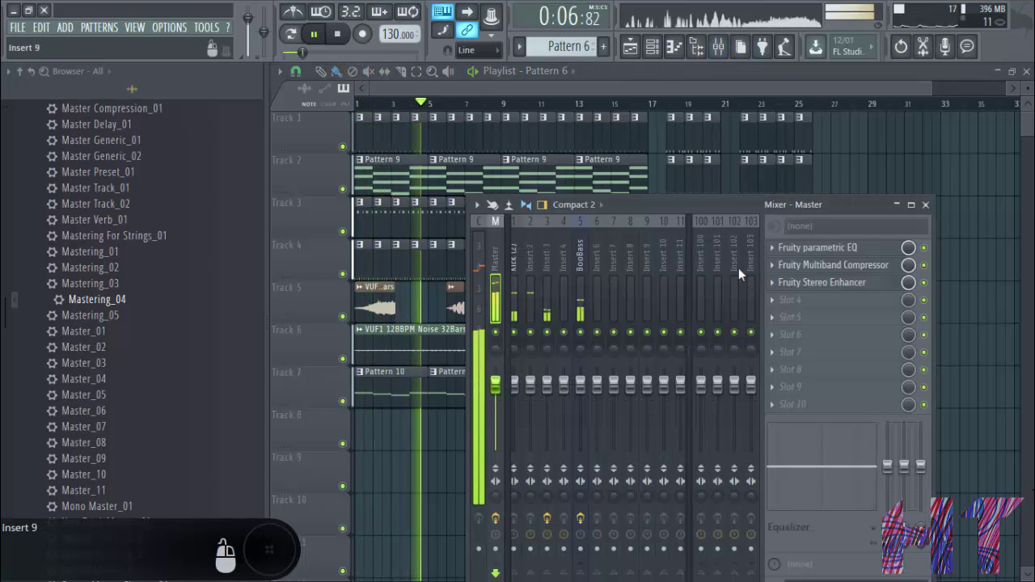
left_click(816, 247)
left_click(533, 188)
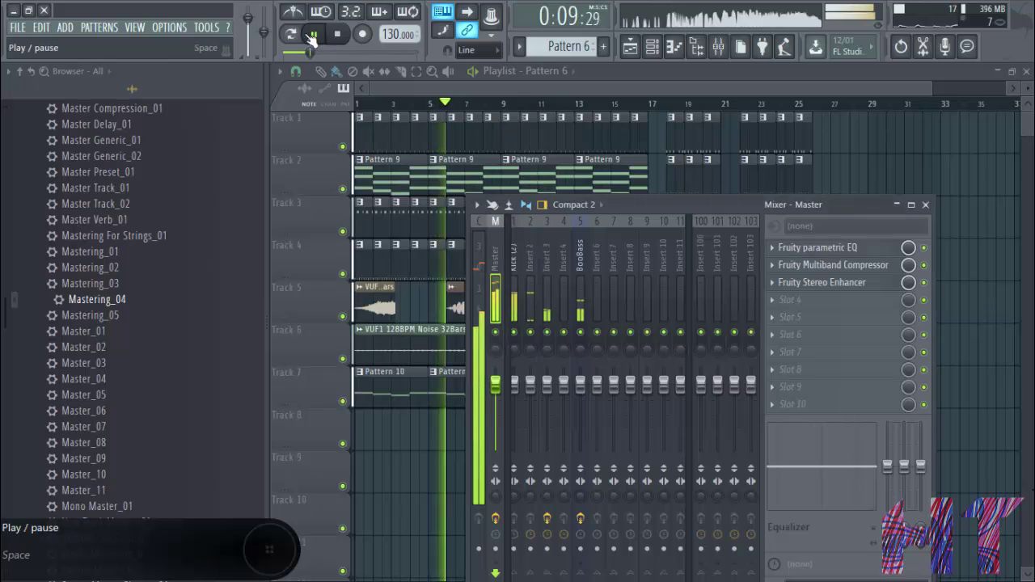
left_click(314, 34)
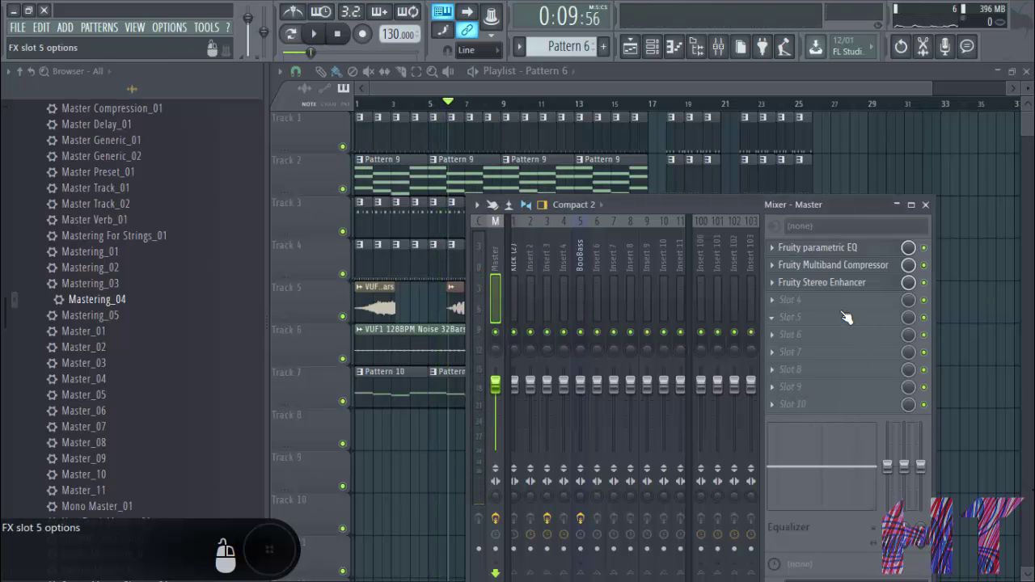
- Review the Master's parametric EQ and set the Multiband Compressor's low band gain to 1.9 dB
left_click(851, 247)
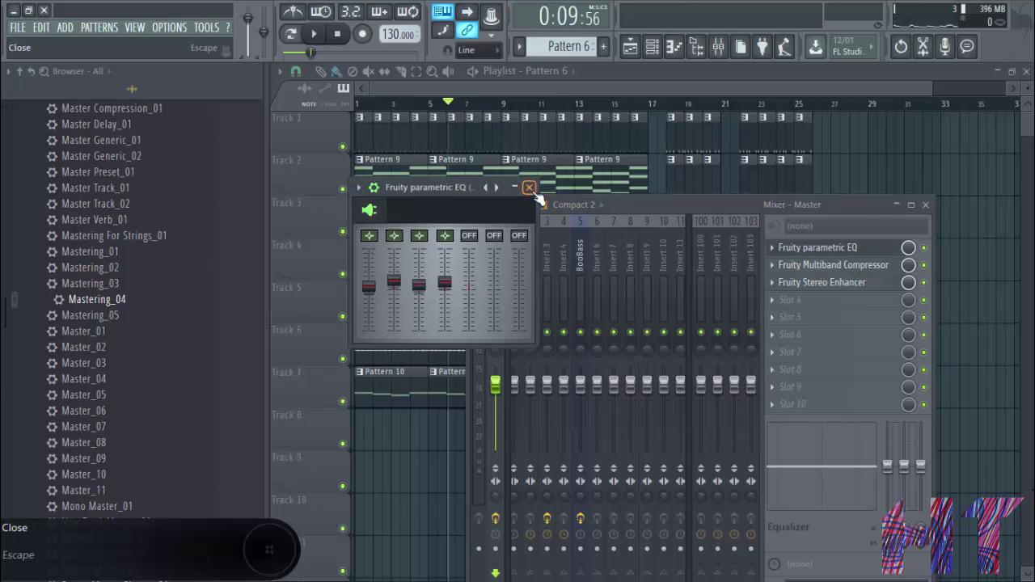
left_click(529, 187)
left_click(841, 266)
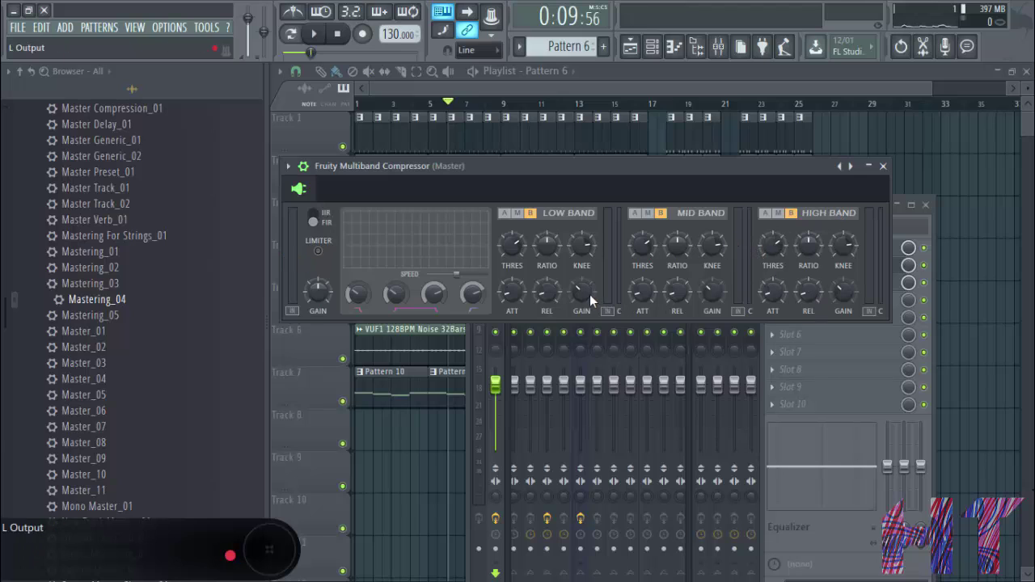
left_click_drag(586, 294, 586, 279)
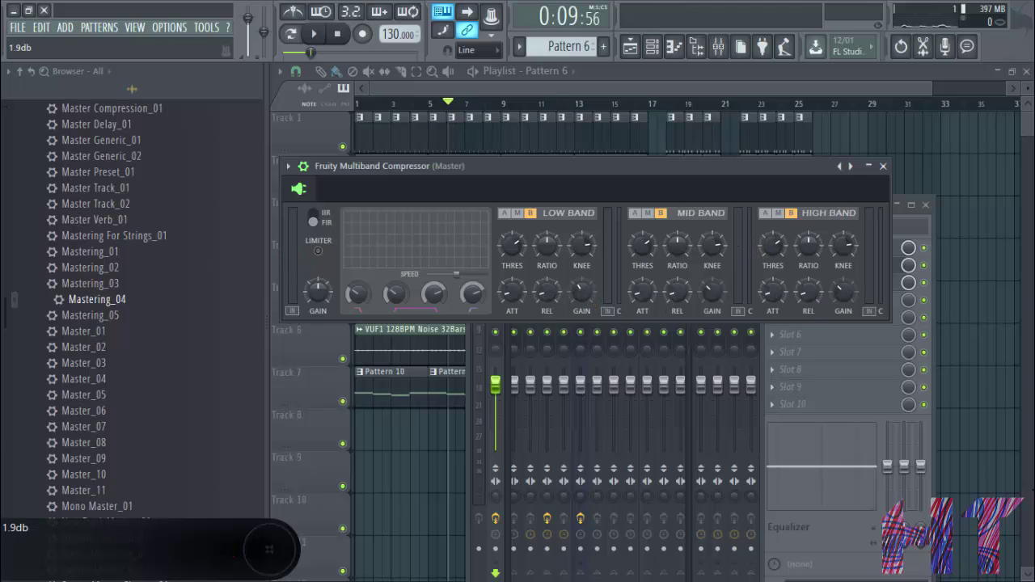
left_click(883, 166)
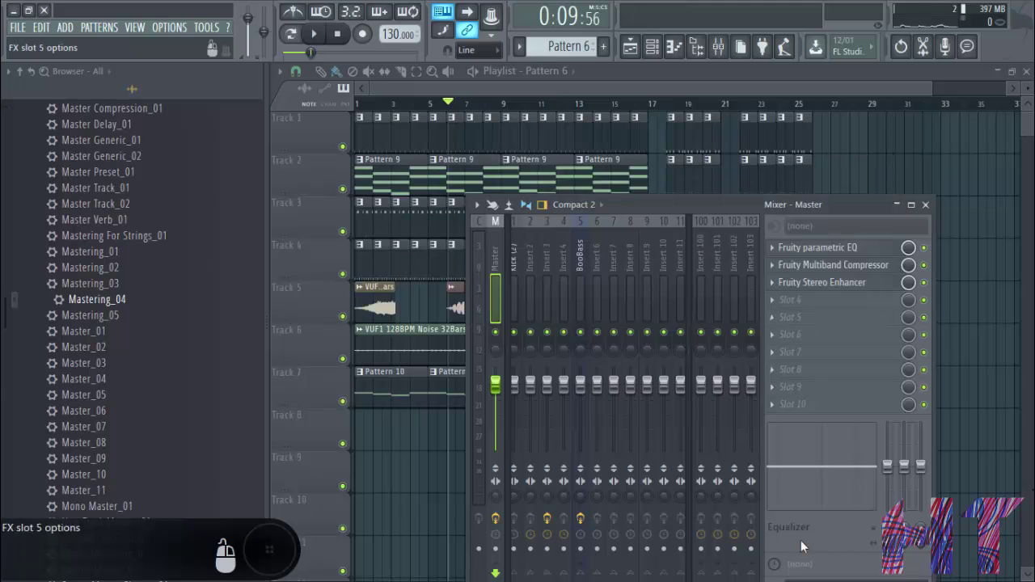
- Review the Master's Fruity Stereo Enhancer settings and move the effect to slot 5
left_click(838, 283)
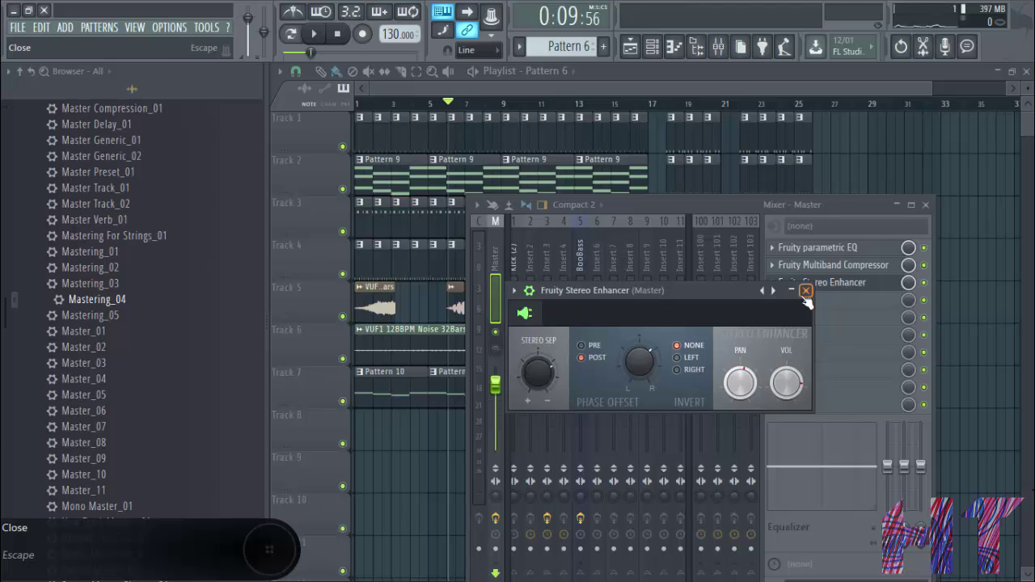
left_click(807, 292)
left_click_drag(825, 282, 833, 317)
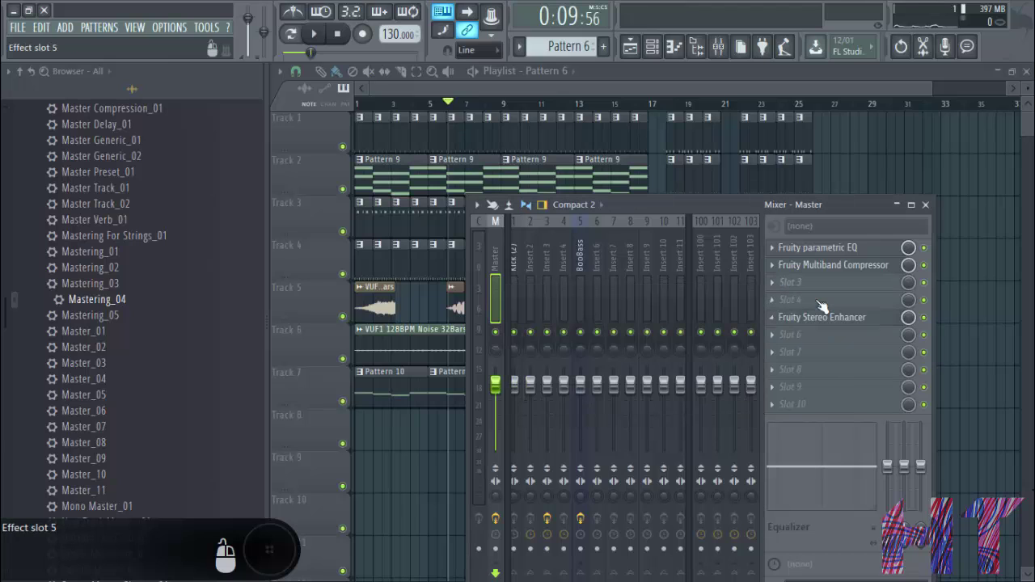
- Load the Master_02 preset onto the Master channel and play a short passage
left_click_drag(114, 317, 502, 294)
left_click(314, 33)
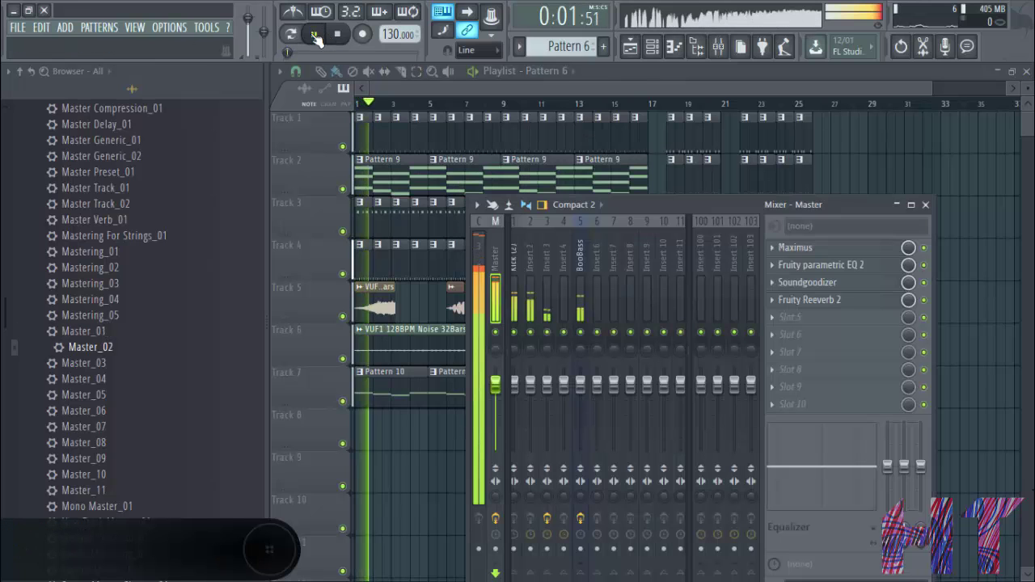
left_click(314, 33)
- Load the Master_03 preset onto the Master channel
left_click_drag(70, 363, 412, 360)
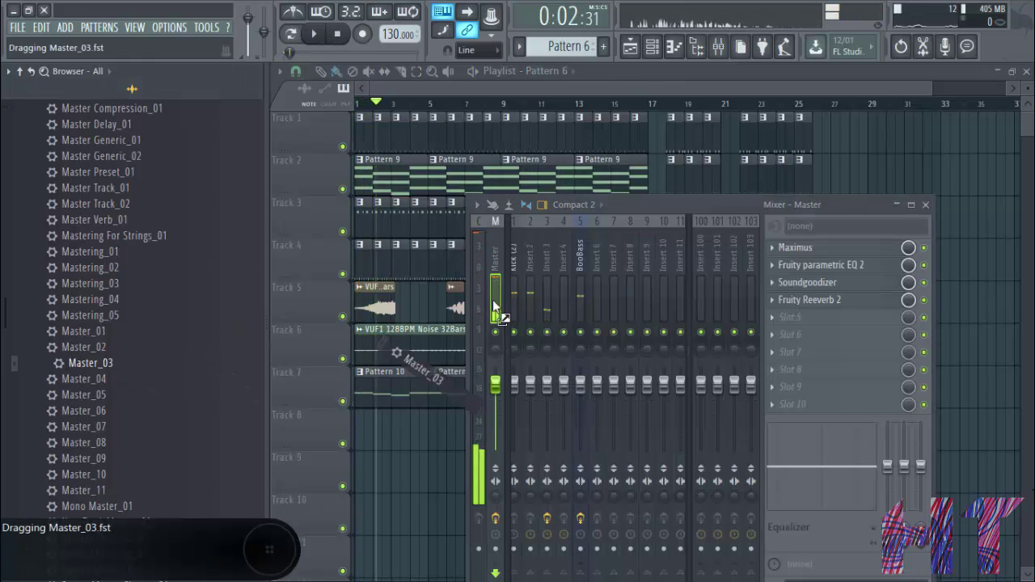